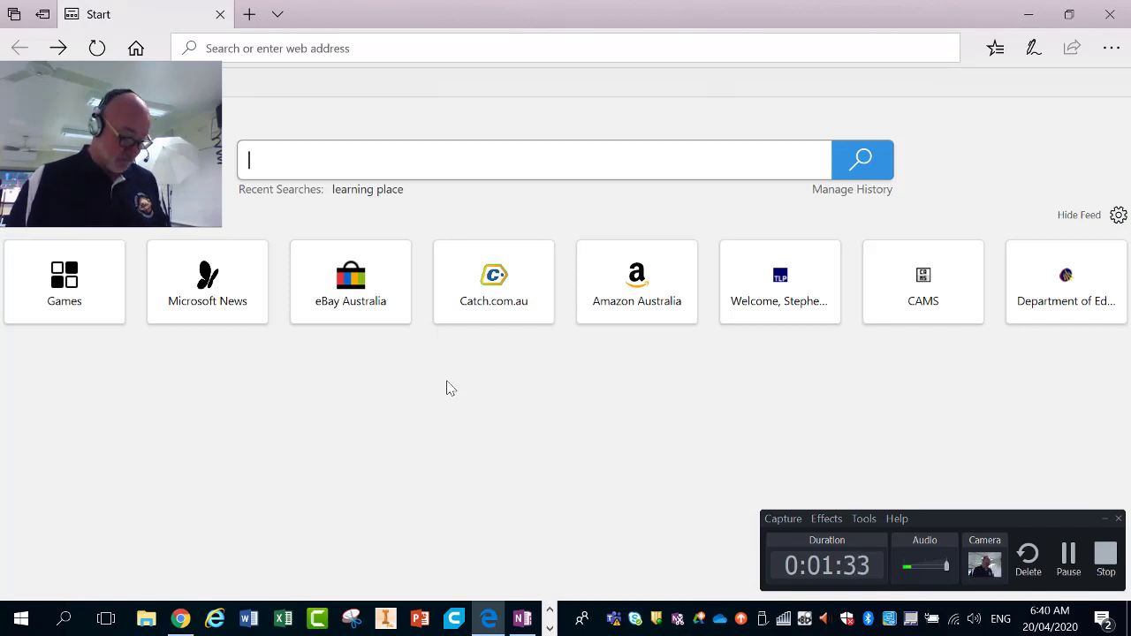
Step: Switch from the Edge Start page to the OneNote ITD03 page showing the class login code
{"action": "key", "text": "alt+Tab"}
{"action": "key", "text": "alt+Tab"}
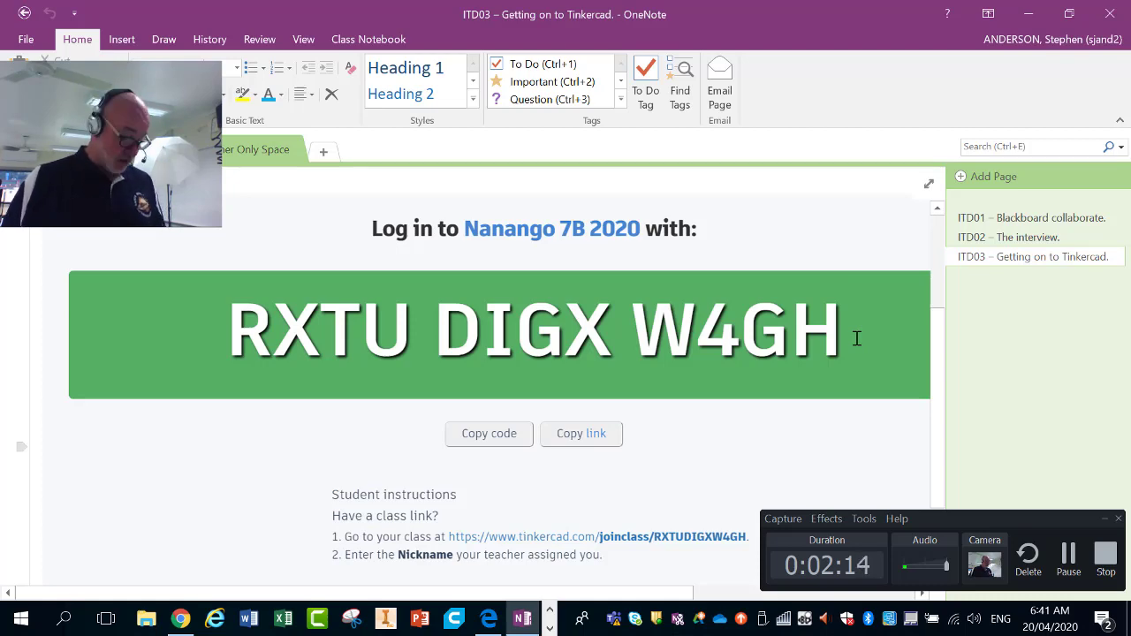
Step: Switch to the Chrome window playing the YouTube 'OneNote - Guide for Students' video
{"action": "key", "text": "alt+Tab"}
{"action": "key", "text": "alt+Tab"}
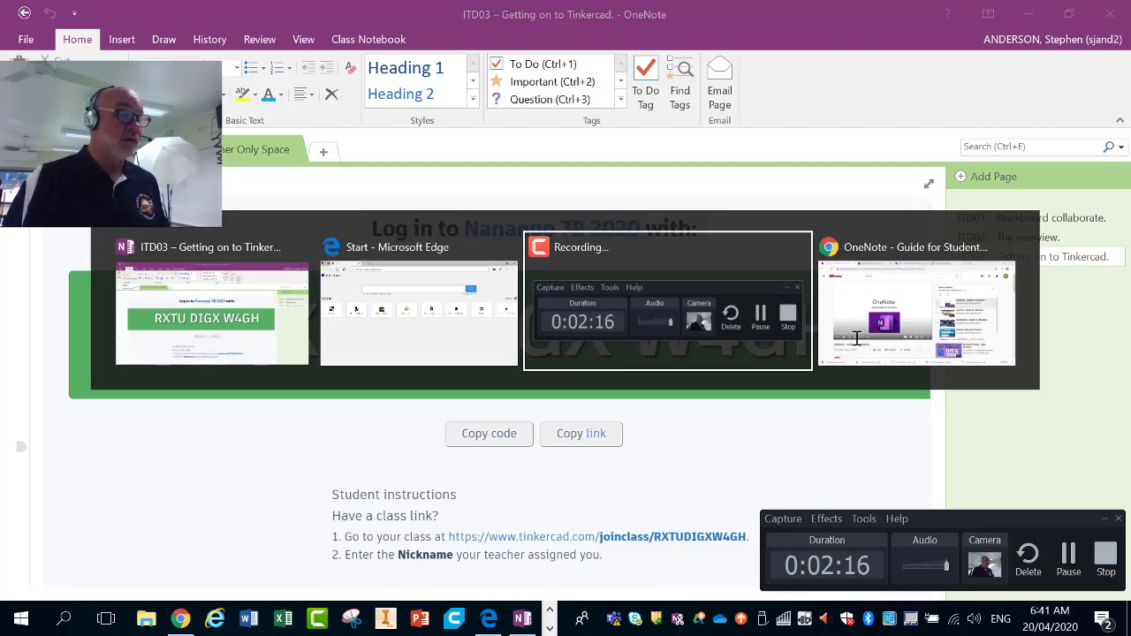
{"action": "key", "text": "alt+Tab"}
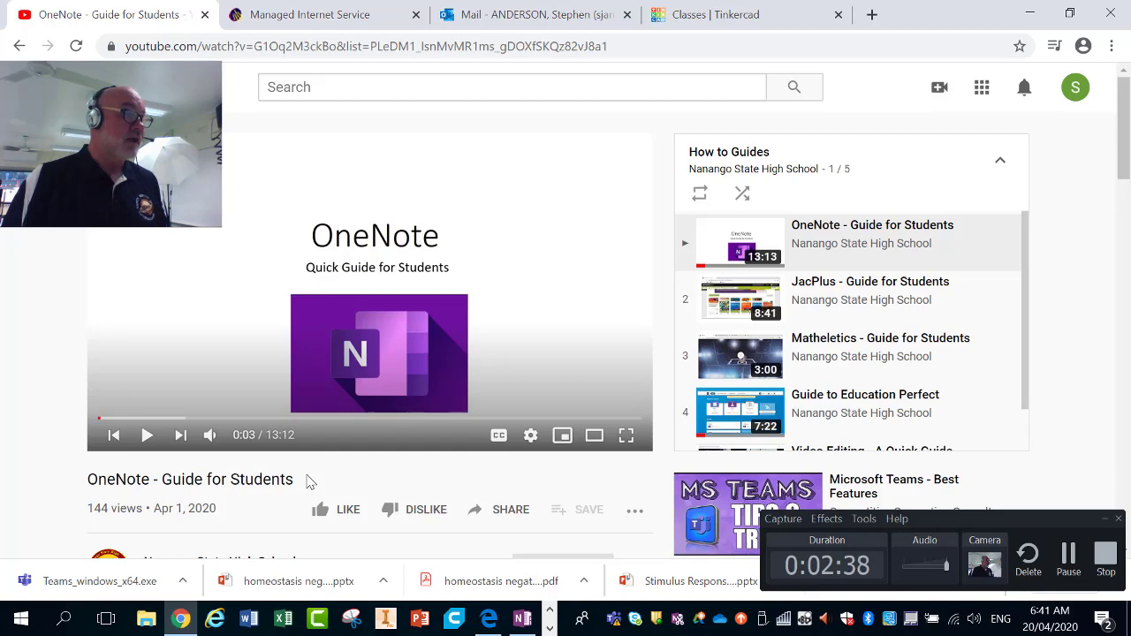
Step: Bring the Microsoft Edge Start page back in front of the YouTube video
{"action": "key", "text": "alt+Tab"}
{"action": "key", "text": "alt+Tab"}
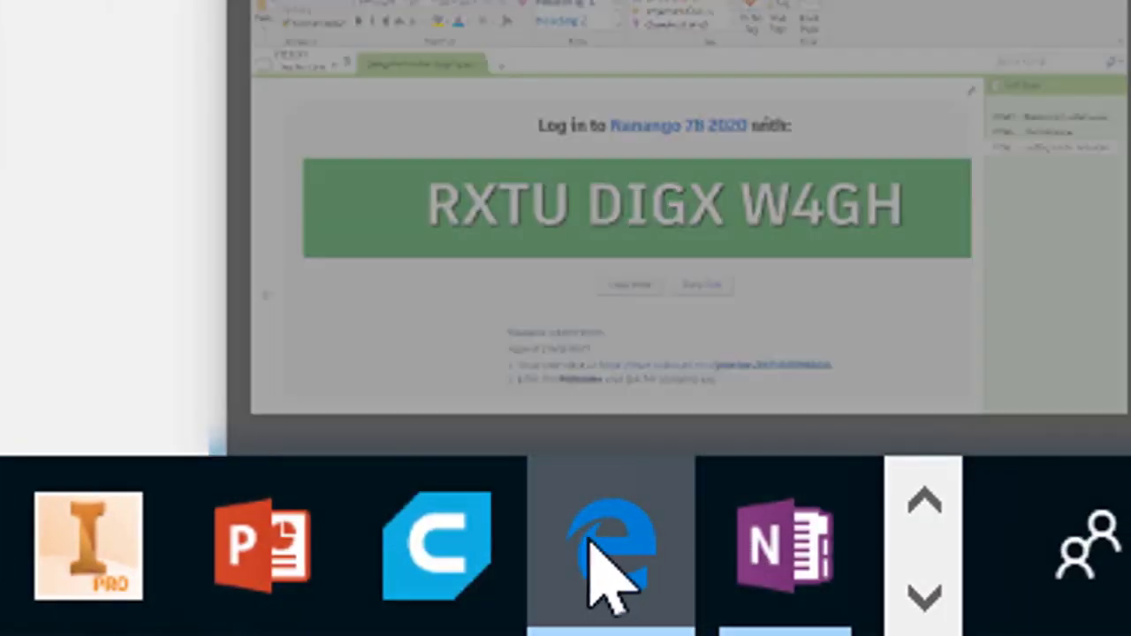
{"action": "mouse_move", "coordinate": [607, 563]}
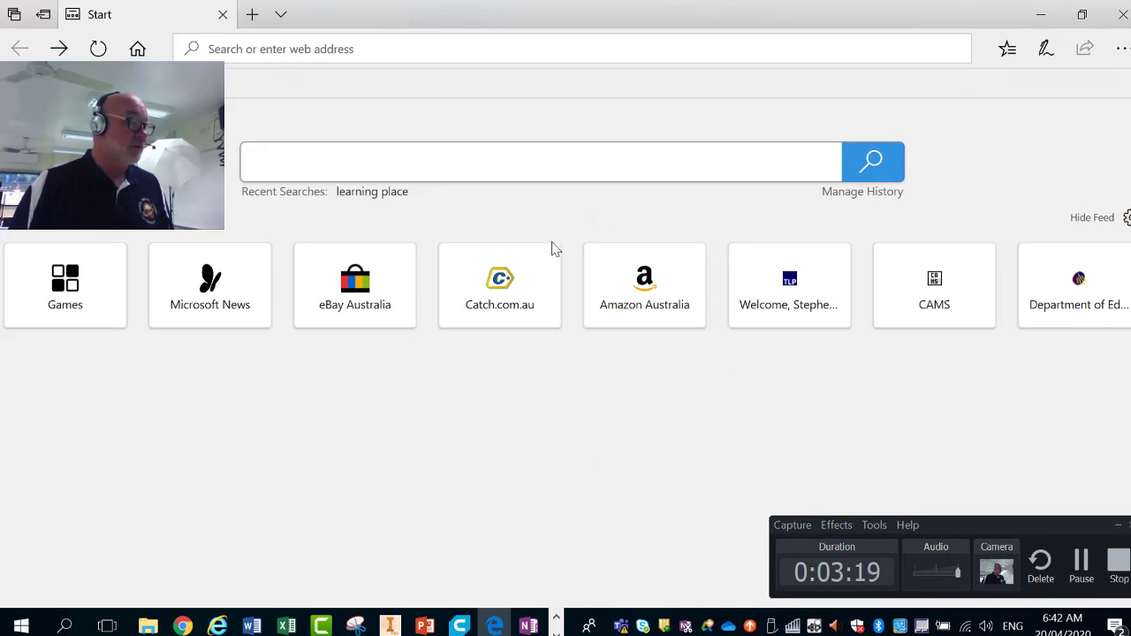
Step: Go to tinkercad.com in Edge and reach its 'How will you sign in?' page
{"action": "left_click", "coordinate": [298, 49]}
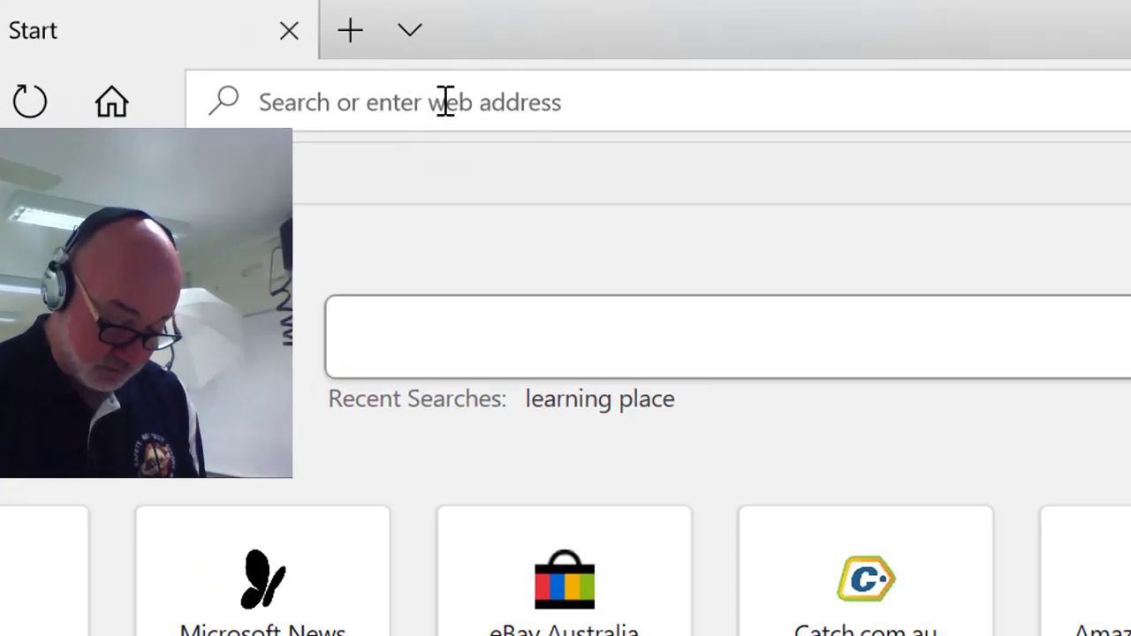
{"action": "type", "text": "tinkercad"}
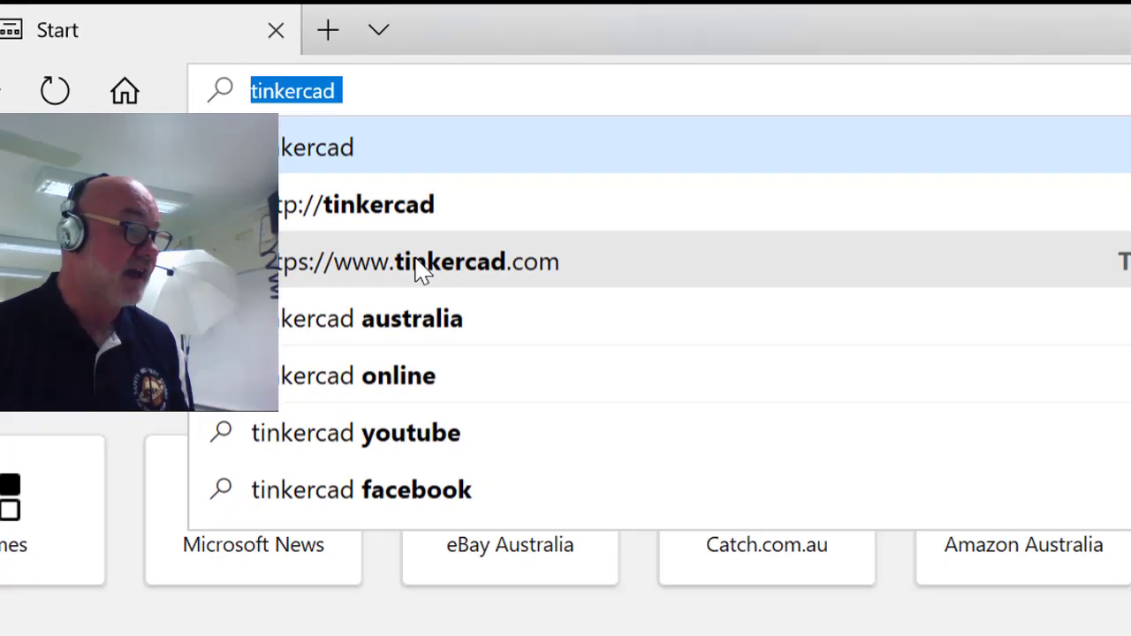
{"action": "left_click", "coordinate": [505, 354]}
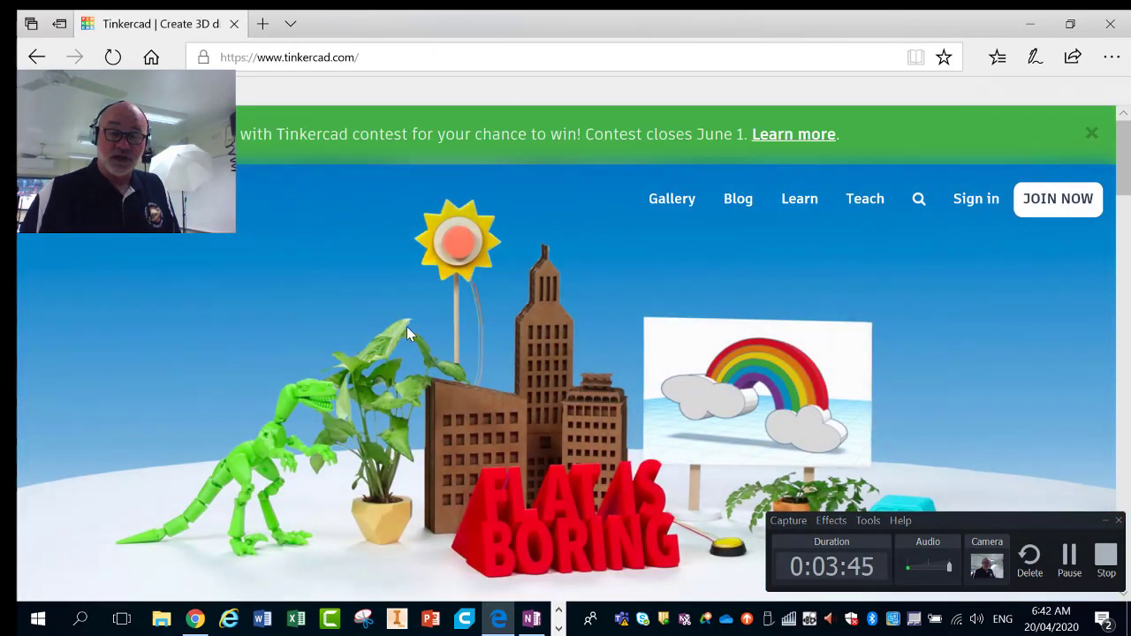
{"action": "key", "text": "alt+Tab"}
{"action": "key", "text": "alt+Tab"}
{"action": "key", "text": "alt+Tab"}
{"action": "key", "text": "alt+Tab"}
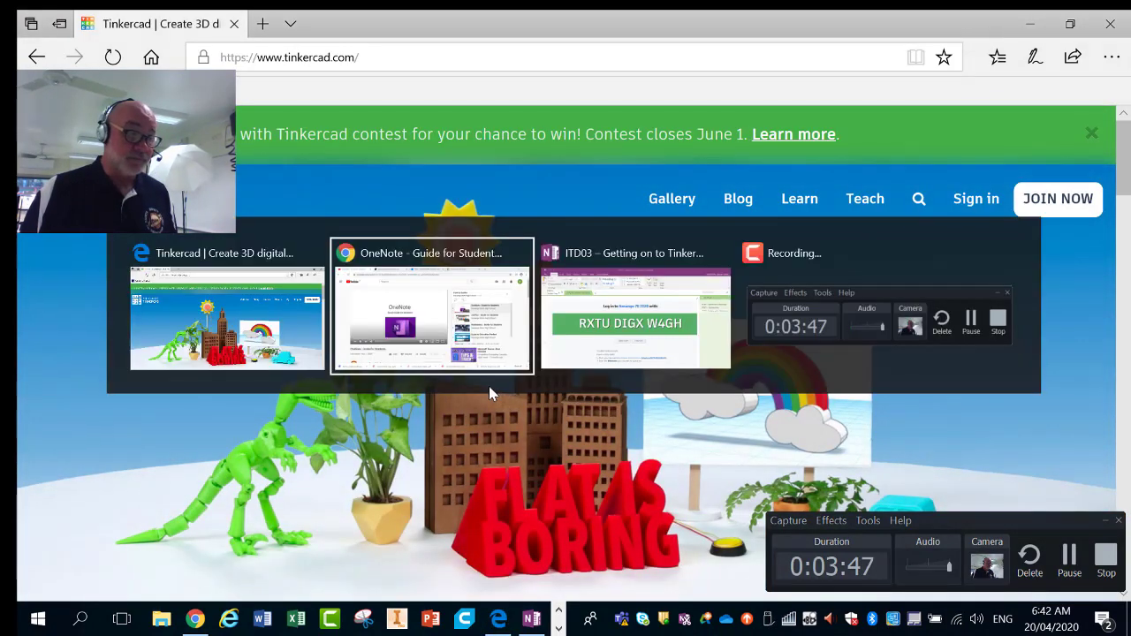
{"action": "key", "text": "alt+Tab"}
{"action": "key", "text": "alt+Tab"}
{"action": "key", "text": "alt+Tab"}
{"action": "key", "text": "alt+Tab"}
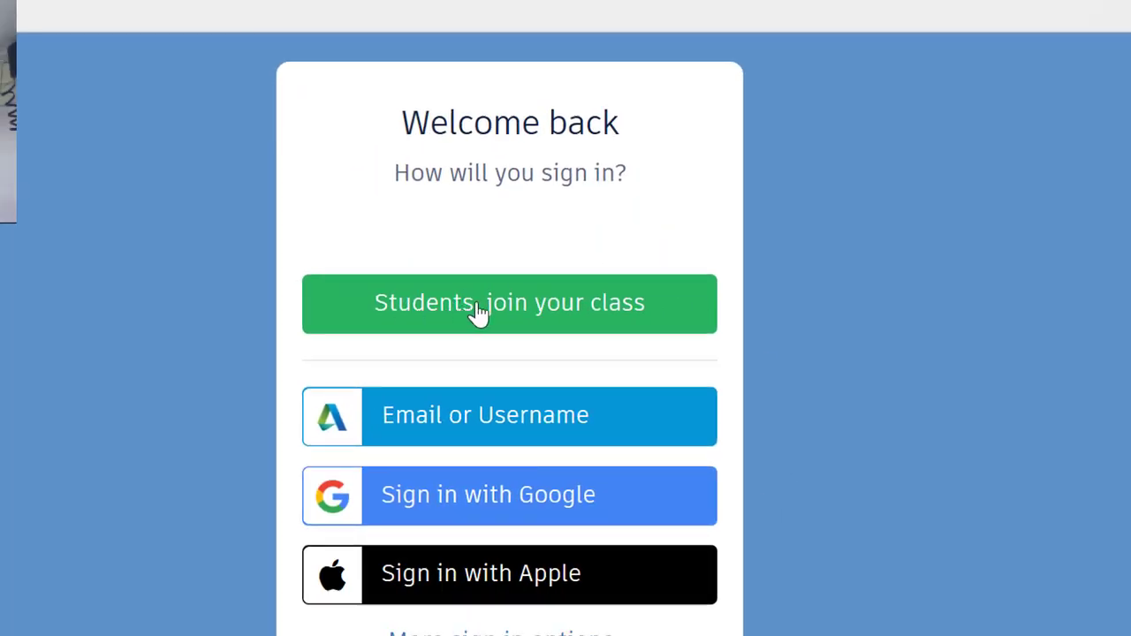
Step: Join as a student using the class code copied from OneNote to reach Nanango 7B 2020
{"action": "left_click", "coordinate": [531, 303]}
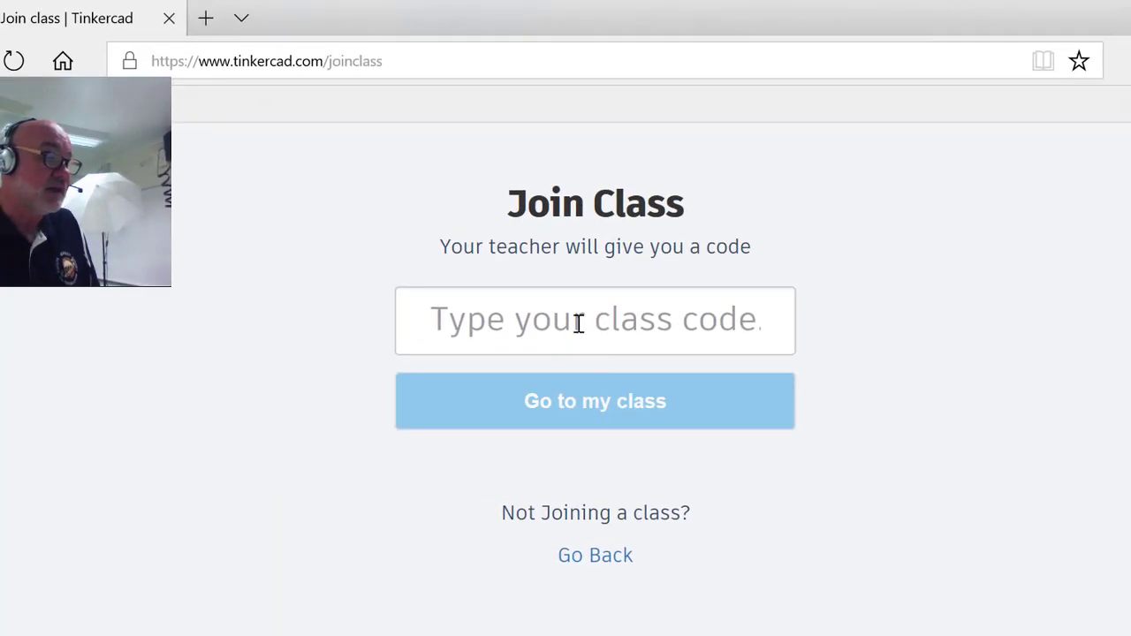
{"action": "left_click", "coordinate": [578, 324]}
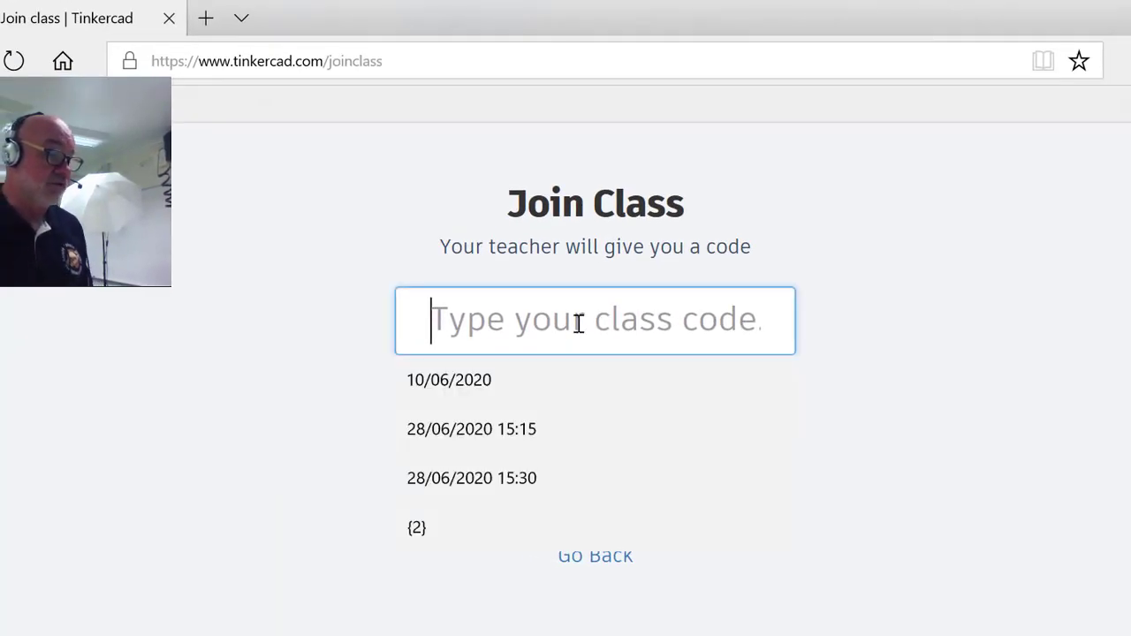
{"action": "key", "text": "alt+Tab"}
{"action": "key", "text": "alt+Tab"}
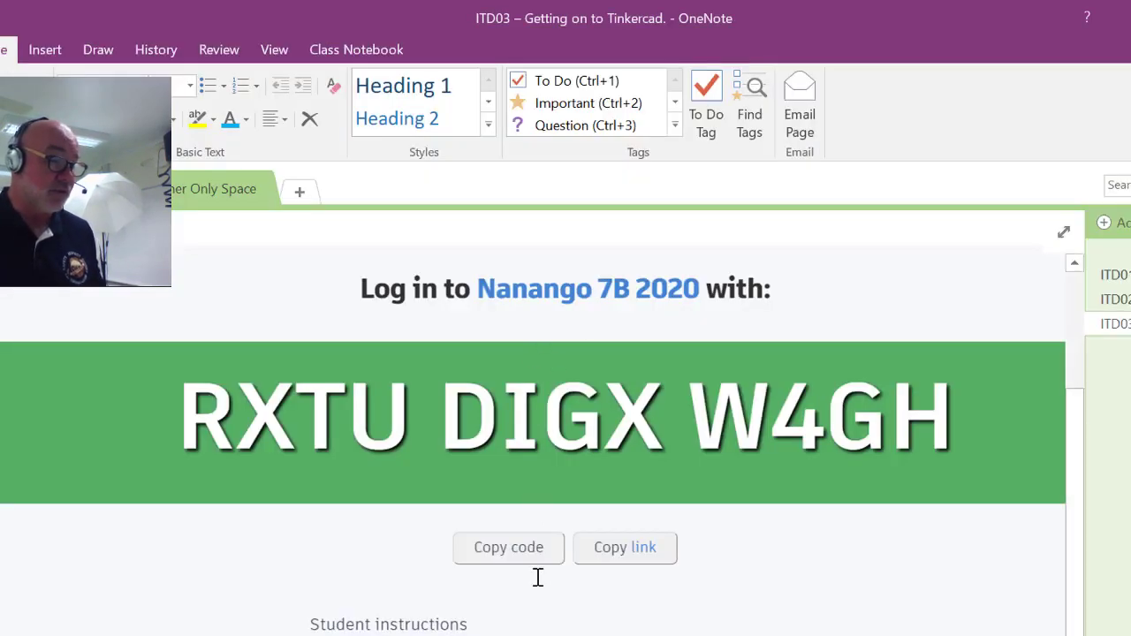
{"action": "key", "text": "alt+Tab"}
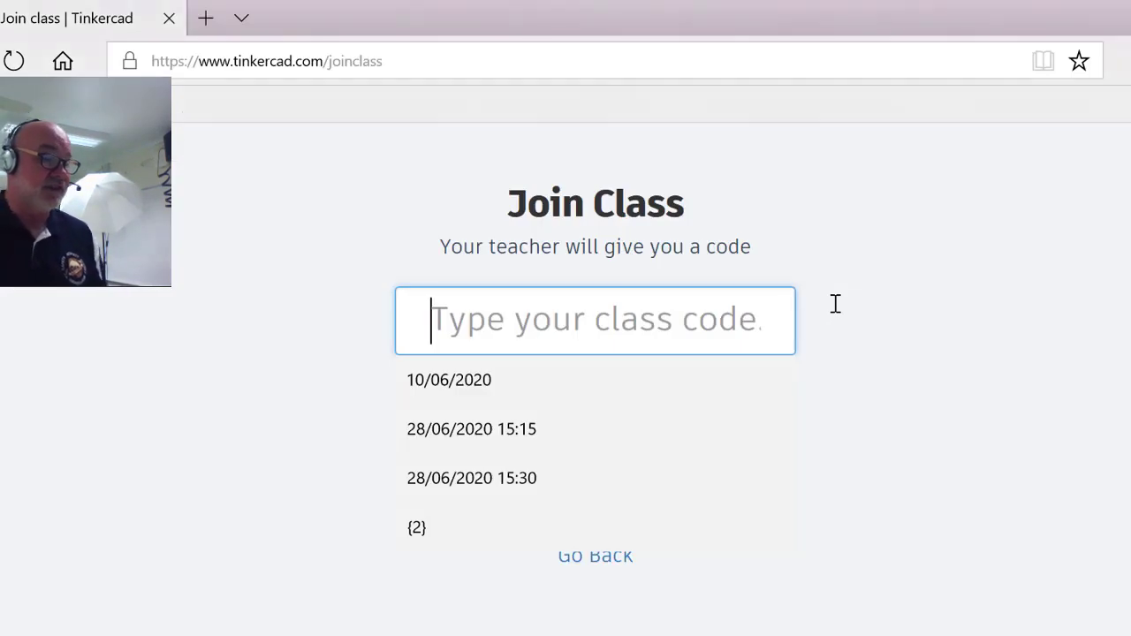
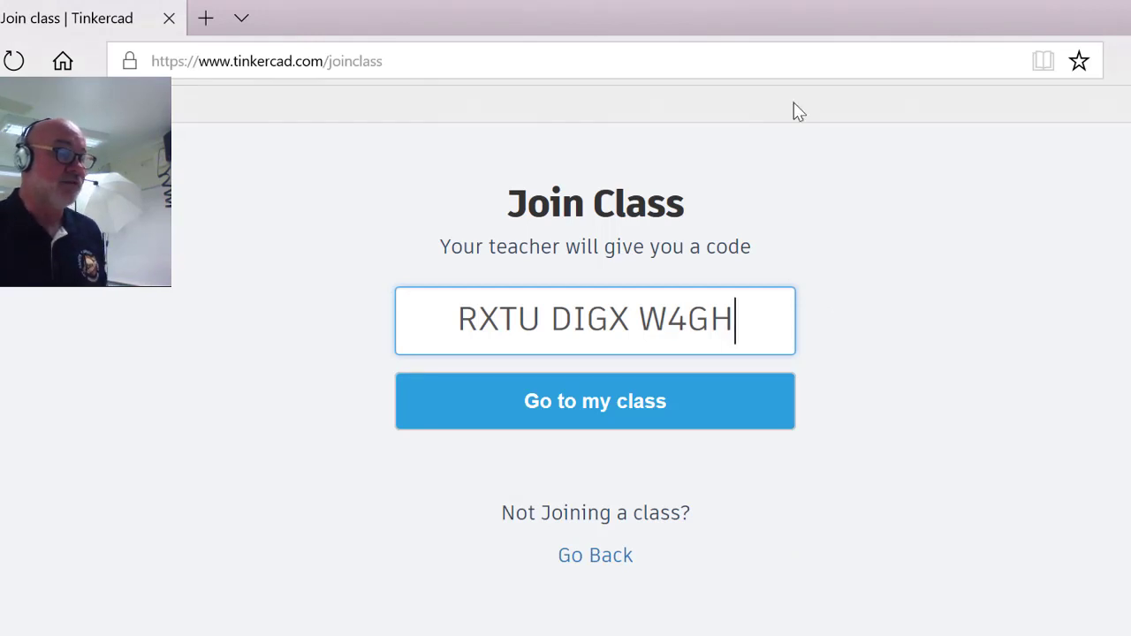
{"action": "left_click", "coordinate": [606, 405]}
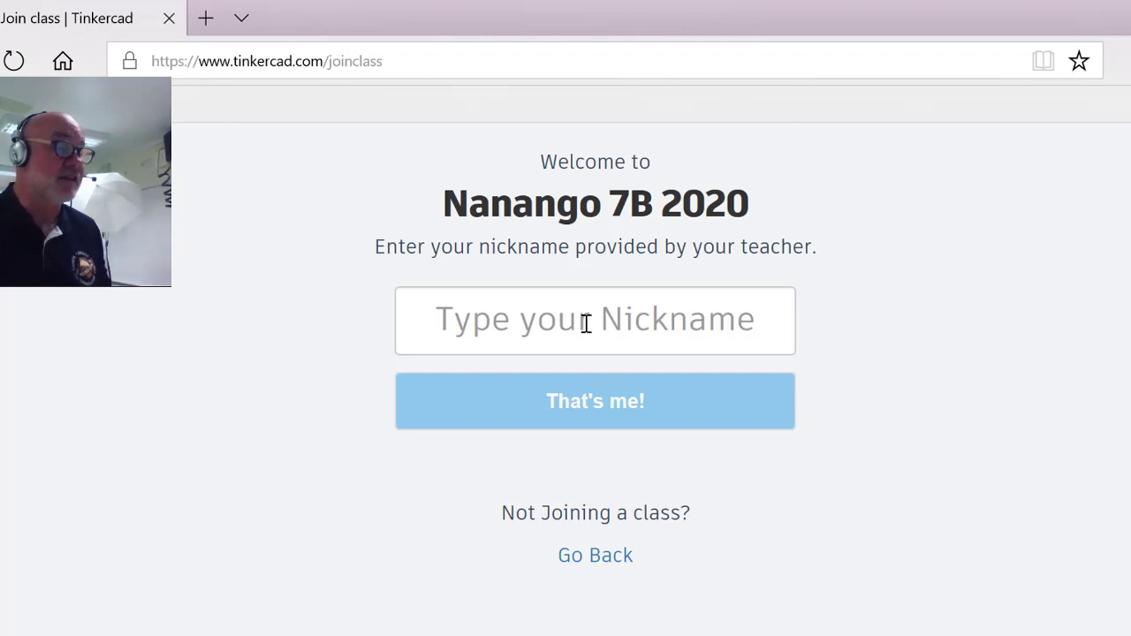
Step: Look up the assigned nickname in the Chrome class list and enter it in the Nickname field
{"action": "key", "text": "alt+Tab"}
{"action": "key", "text": "alt+Tab"}
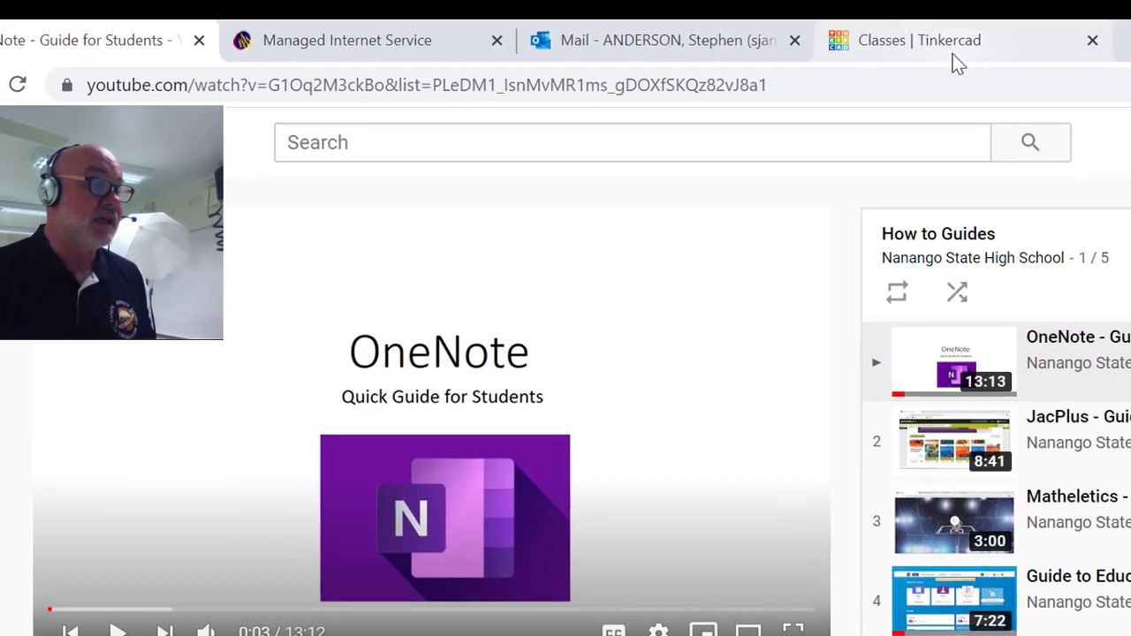
{"action": "left_click", "coordinate": [817, 25]}
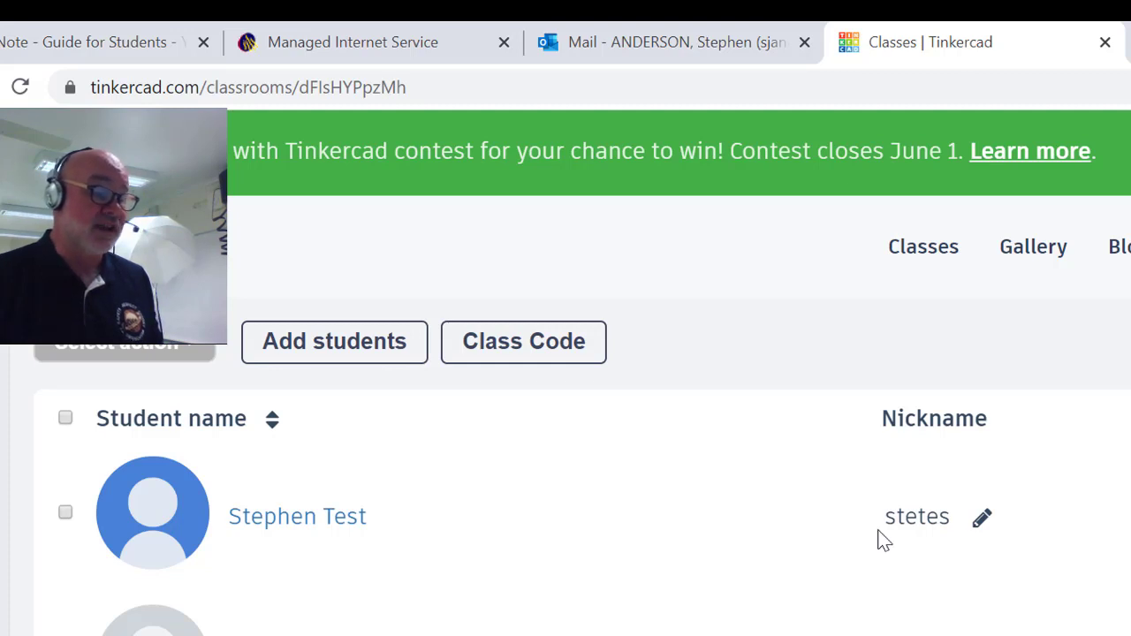
{"action": "key", "text": "alt+Tab"}
{"action": "left_click", "coordinate": [651, 386]}
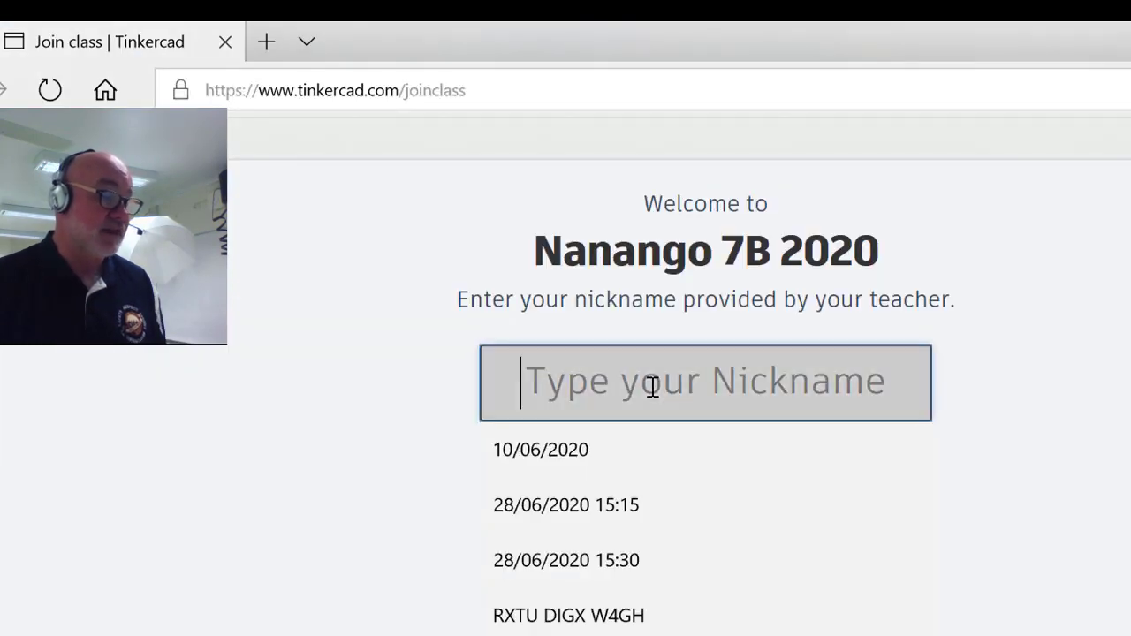
{"action": "type", "text": "Ste"}
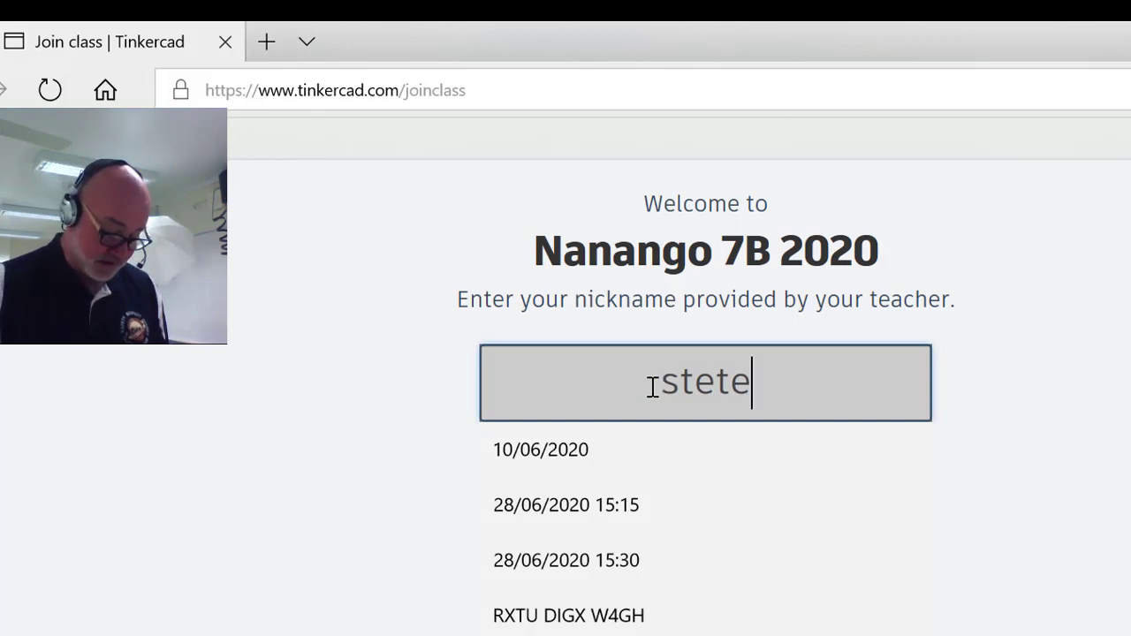
{"action": "type", "text": "s"}
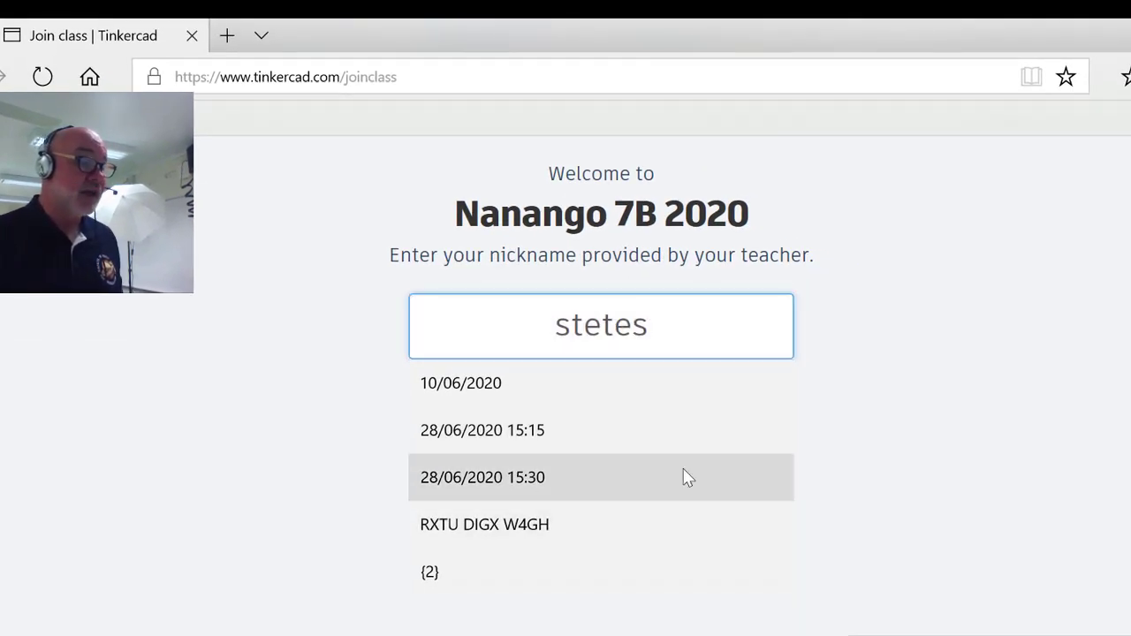
{"action": "left_click", "coordinate": [656, 329]}
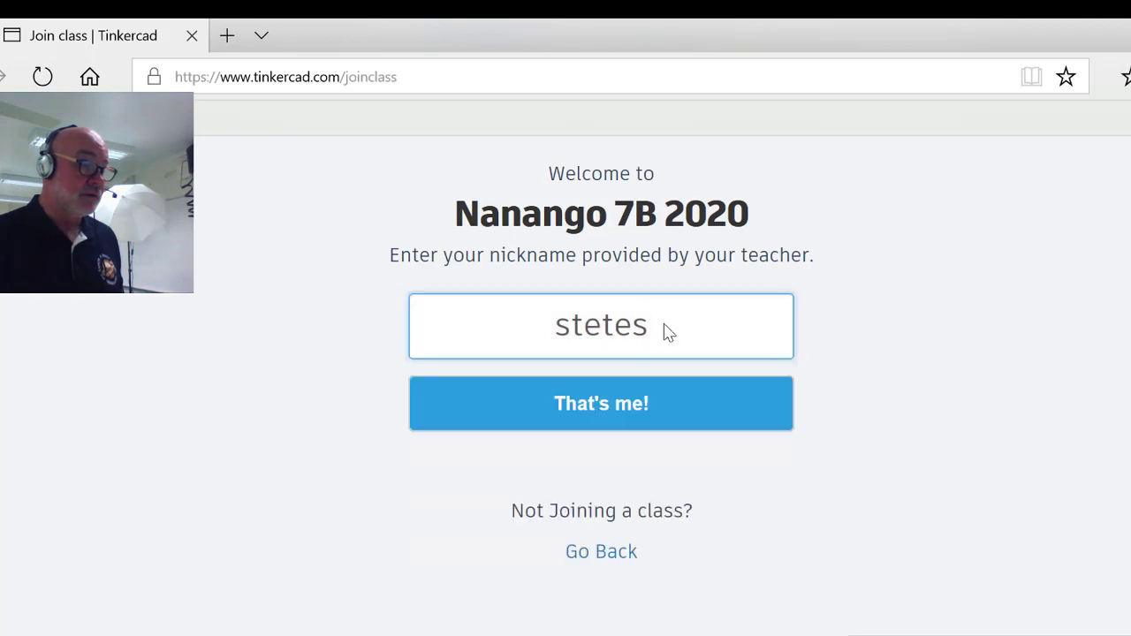
Step: Confirm the nickname to enter the class dashboard and create a new blank design
{"action": "left_click", "coordinate": [596, 408]}
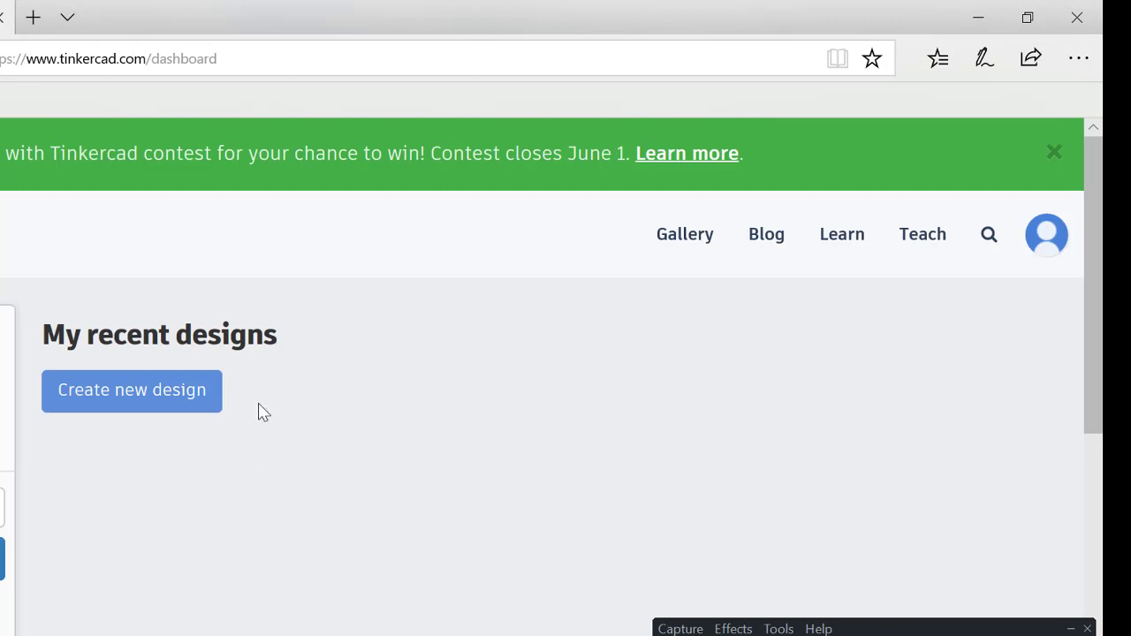
{"action": "left_click", "coordinate": [117, 390]}
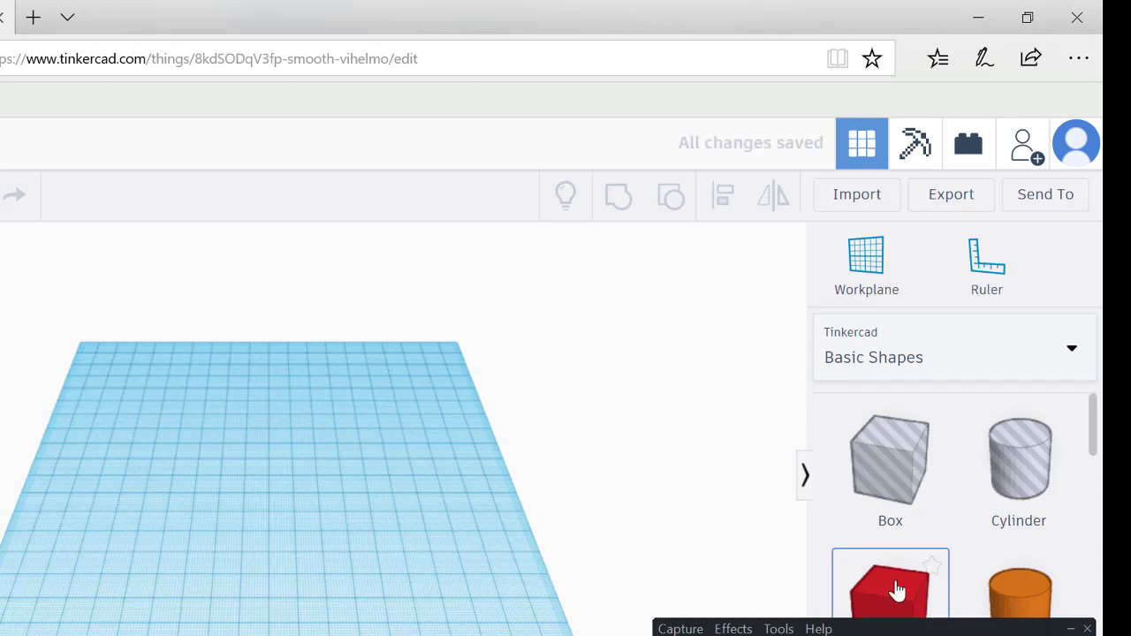
Step: Place a red box on the workplane and set its length to 120 mm
{"action": "left_click_drag", "start_coordinate": [897, 591], "coordinate": [247, 490]}
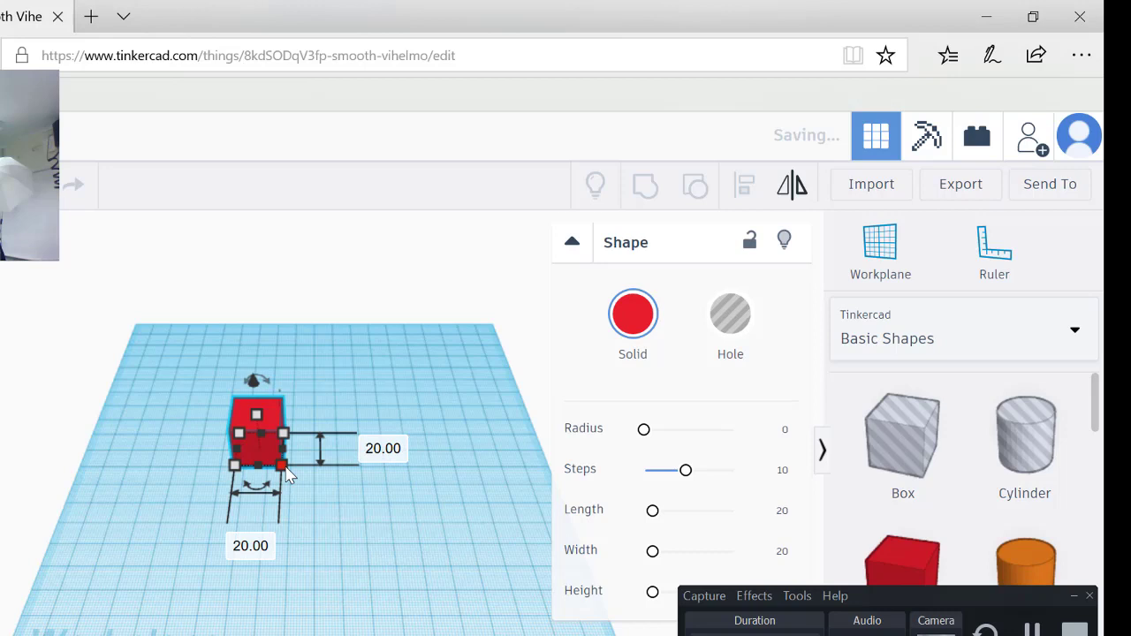
{"action": "left_click", "coordinate": [383, 456]}
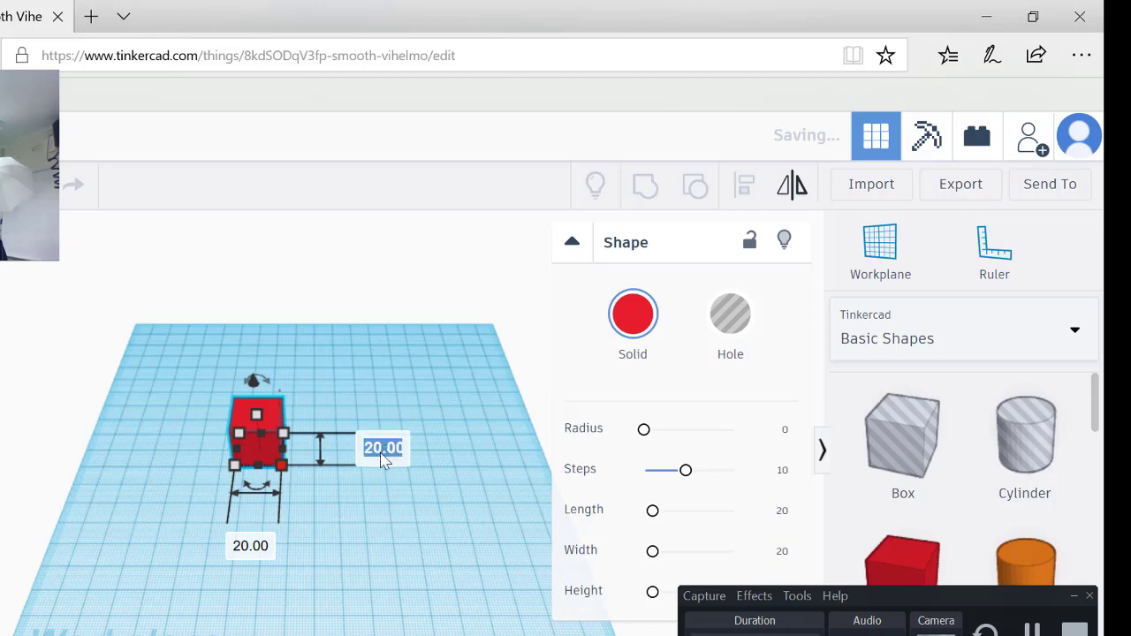
{"action": "type", "text": "120"}
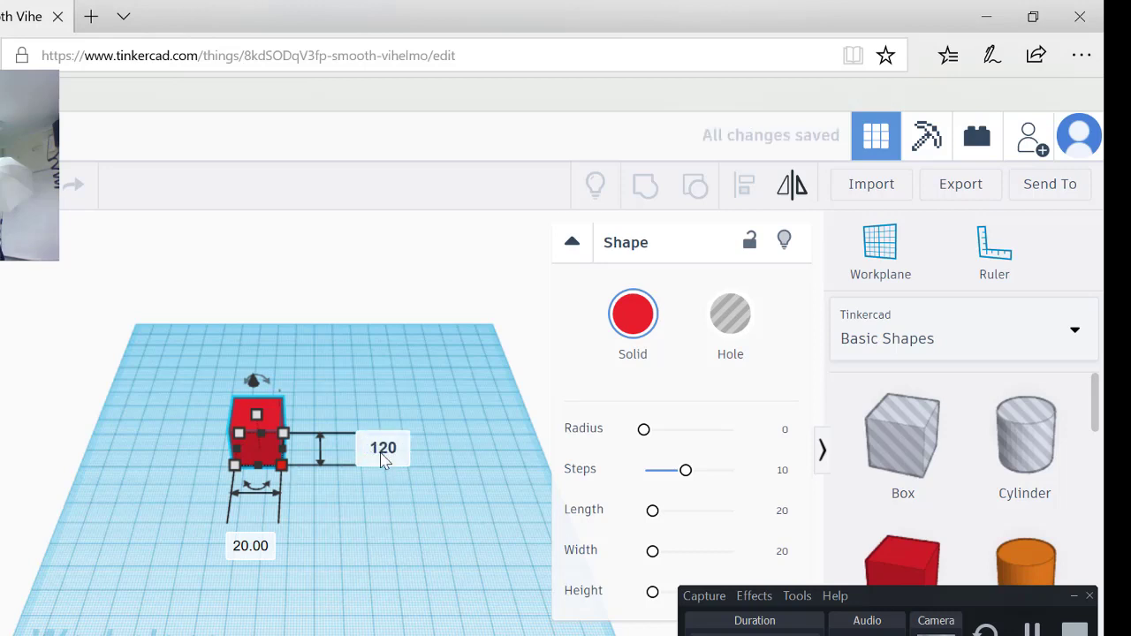
{"action": "key", "text": "Return"}
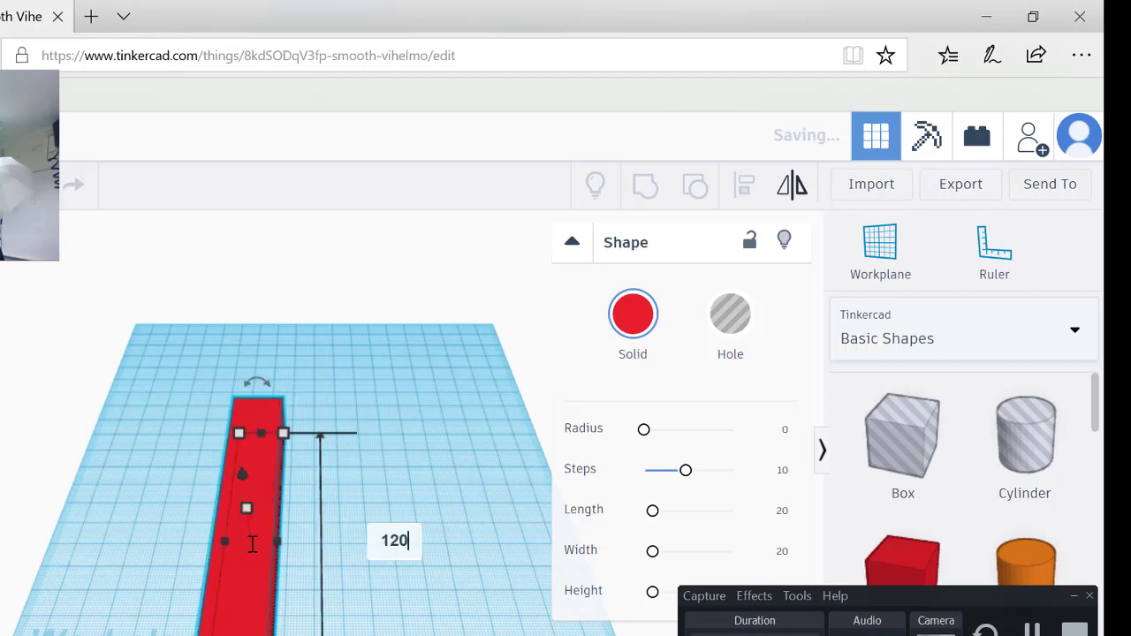
{"action": "scroll", "coordinate": [327, 537], "scroll_direction": "down", "scroll_amount": 2}
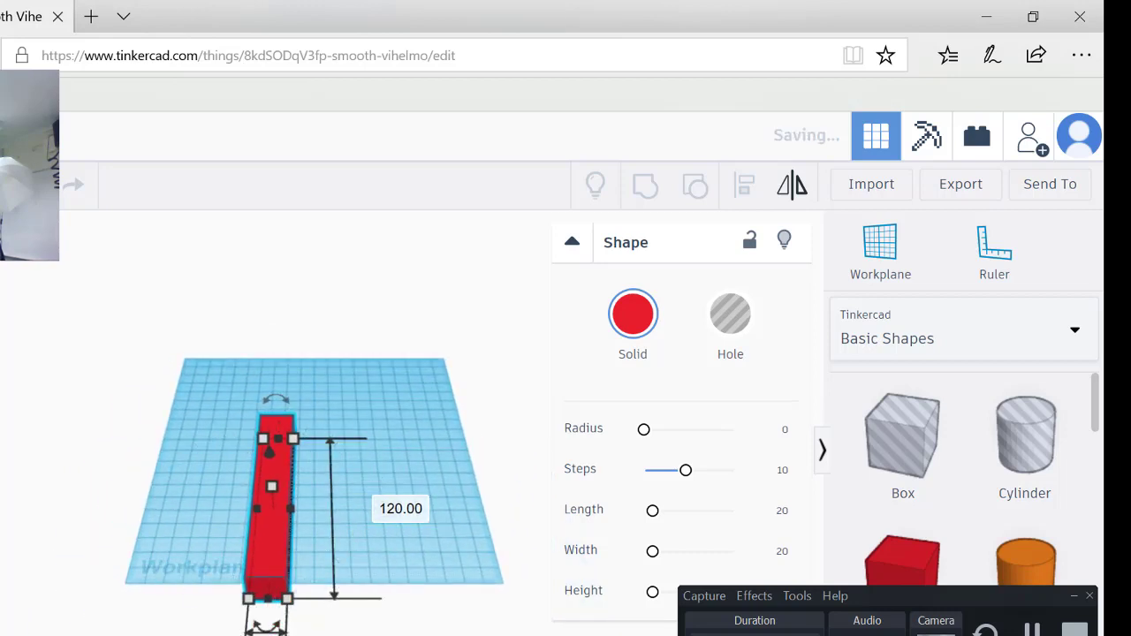
{"action": "scroll", "coordinate": [341, 611], "scroll_direction": "down", "scroll_amount": 3}
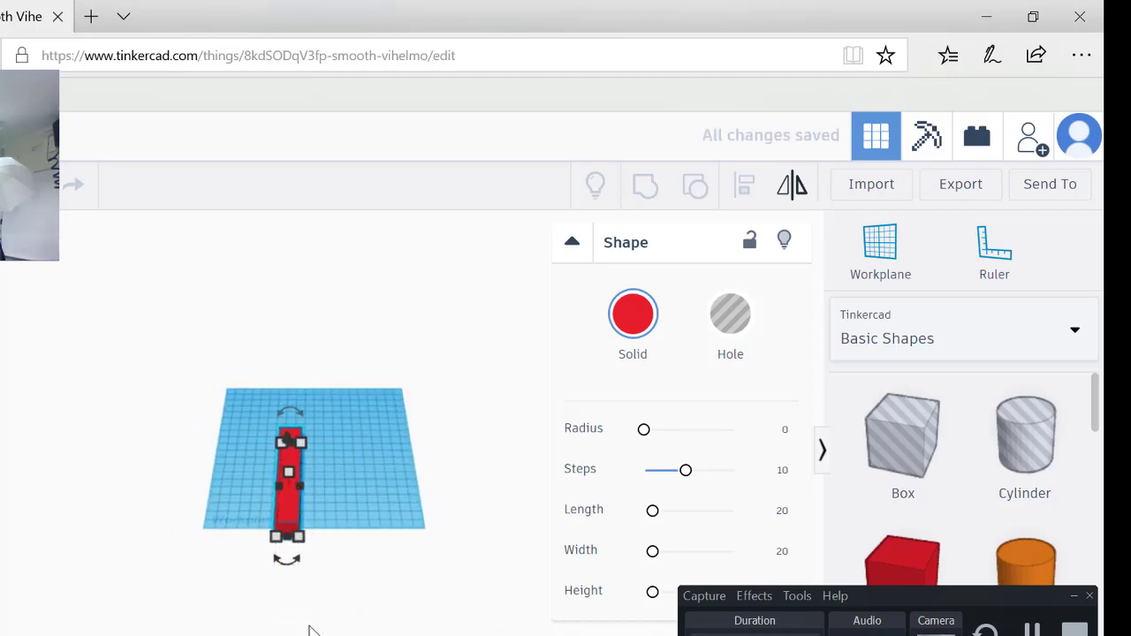
Step: Set the red box's width to 80 mm and its height to 5 mm
{"action": "mouse_move", "coordinate": [276, 537]}
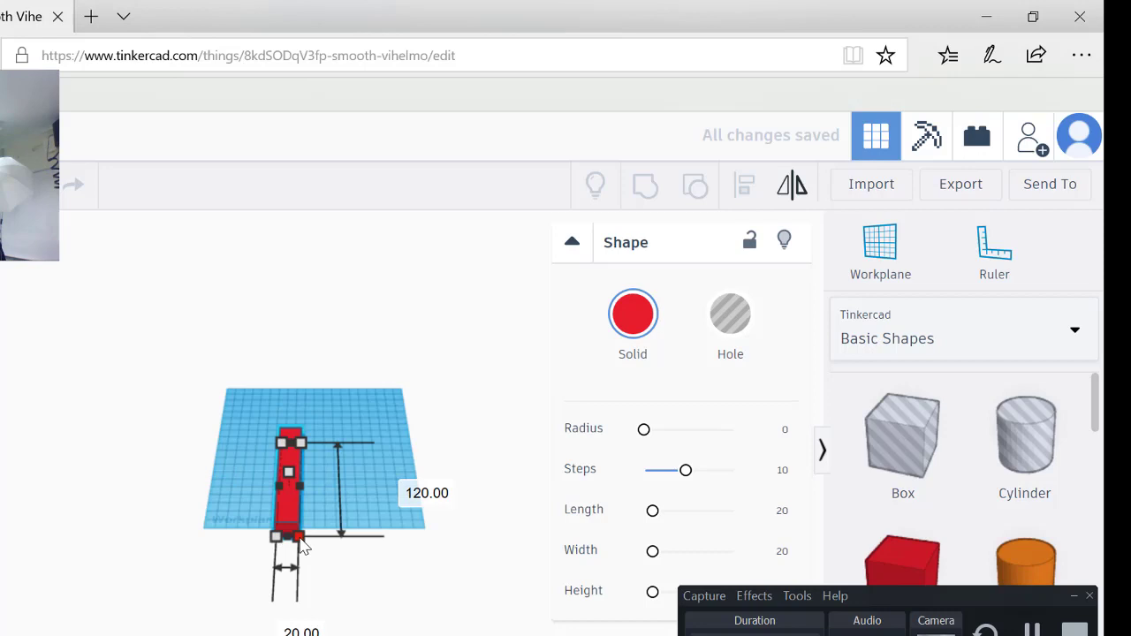
{"action": "left_click", "coordinate": [290, 626]}
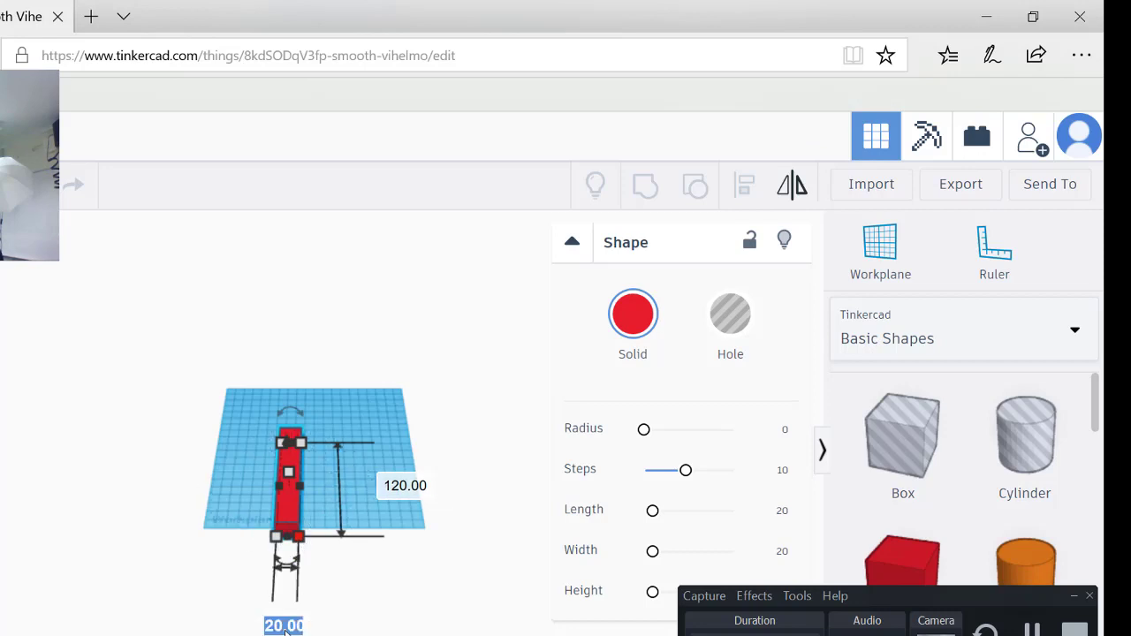
{"action": "type", "text": "80"}
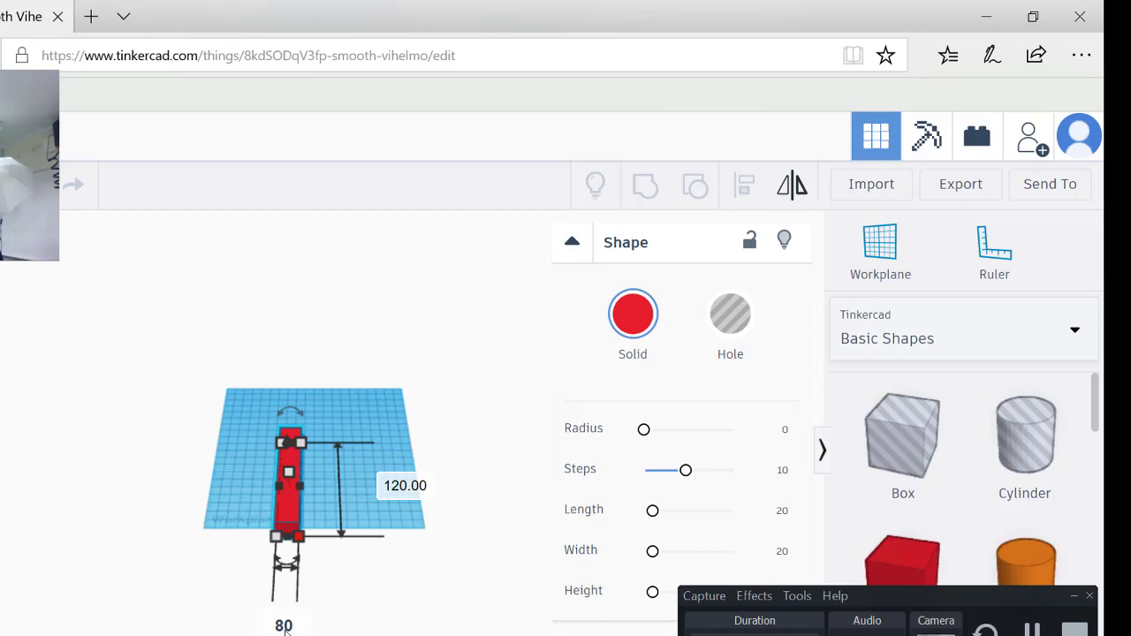
{"action": "key", "text": "Return"}
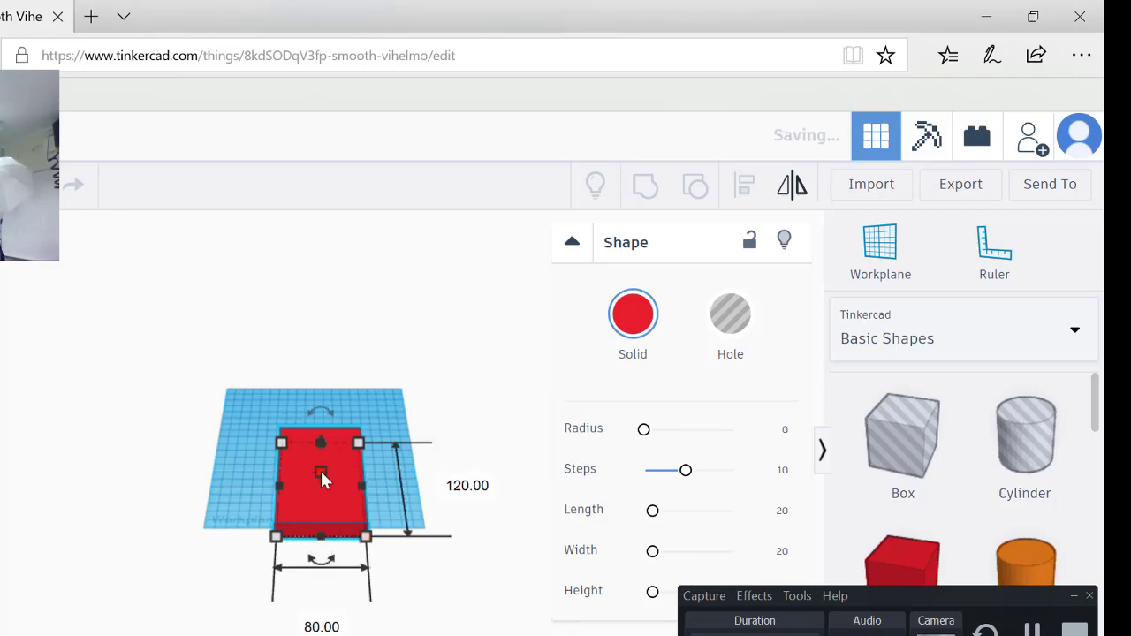
{"action": "mouse_move", "coordinate": [322, 477]}
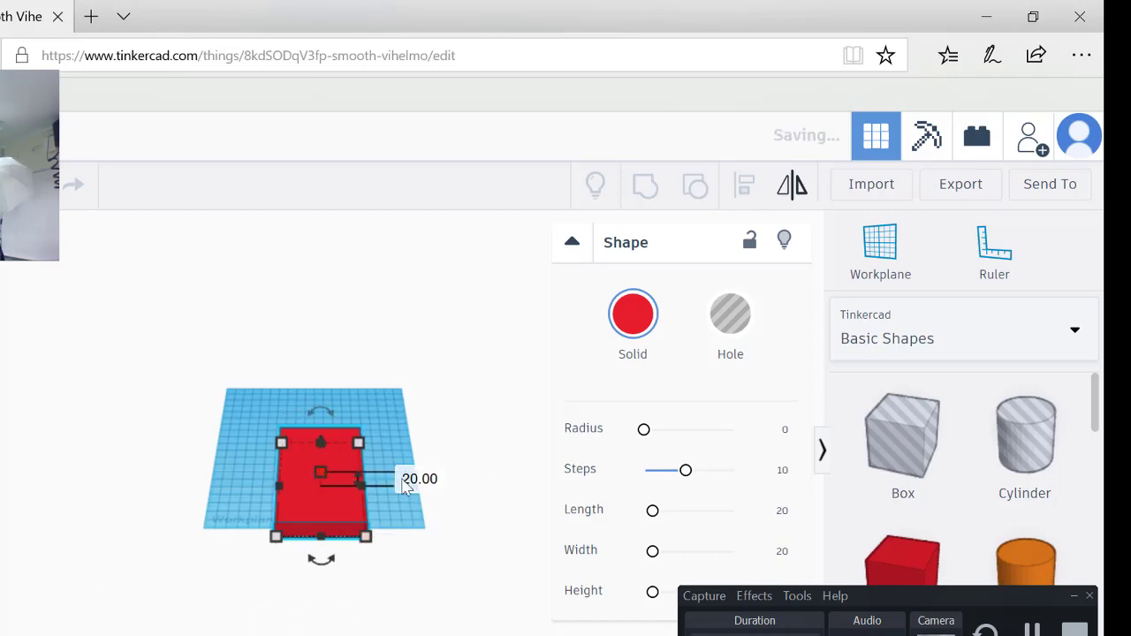
{"action": "left_click", "coordinate": [413, 479]}
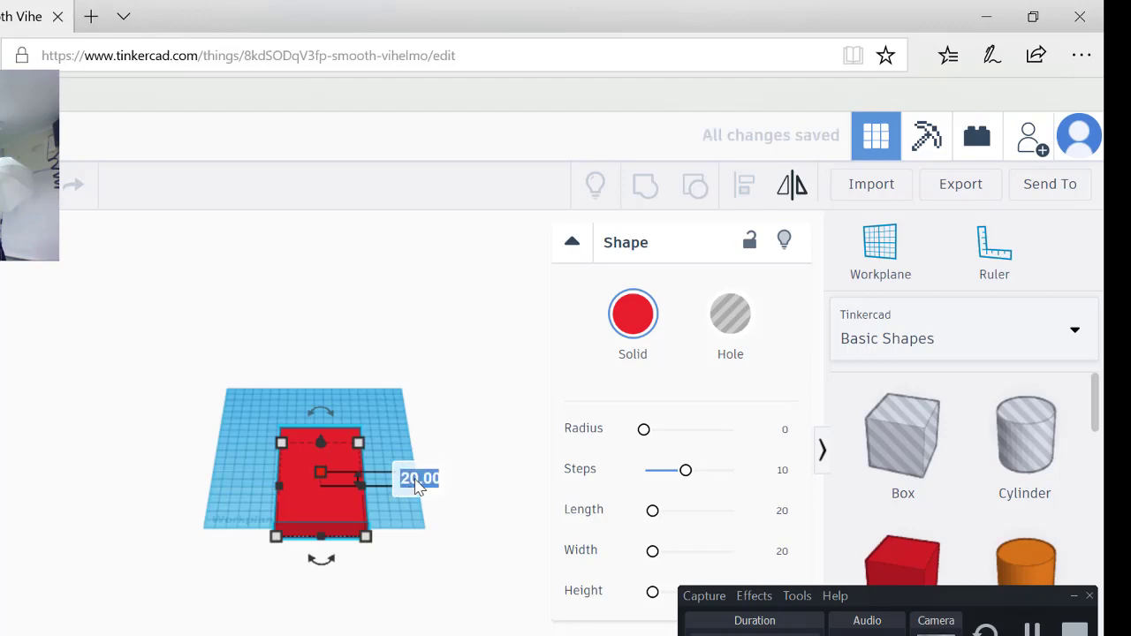
{"action": "type", "text": "5"}
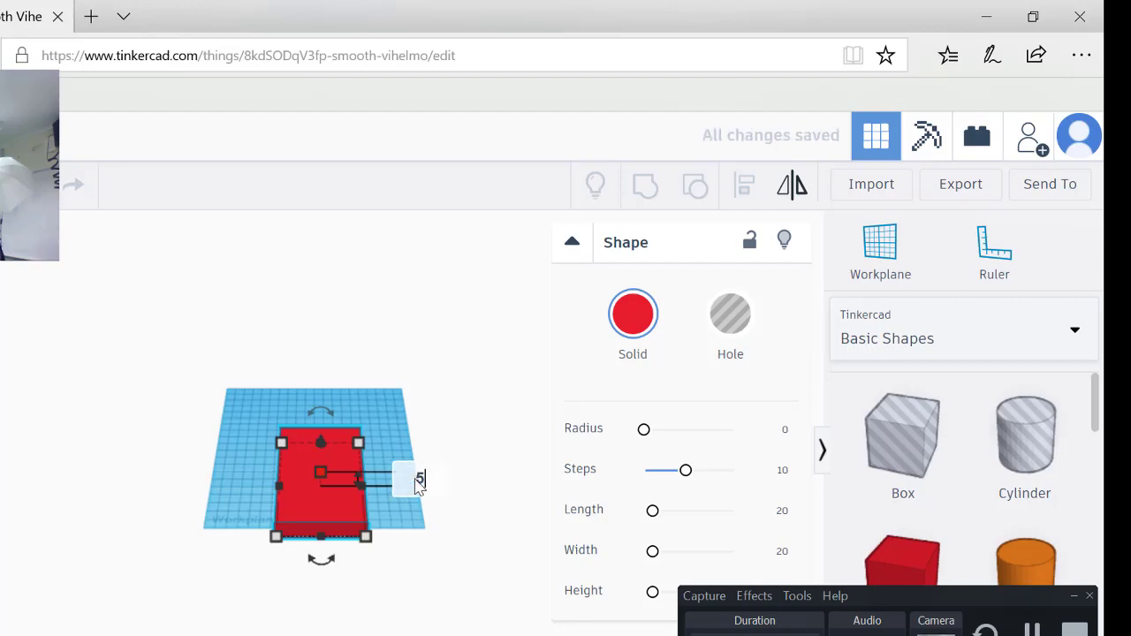
{"action": "key", "text": "Return"}
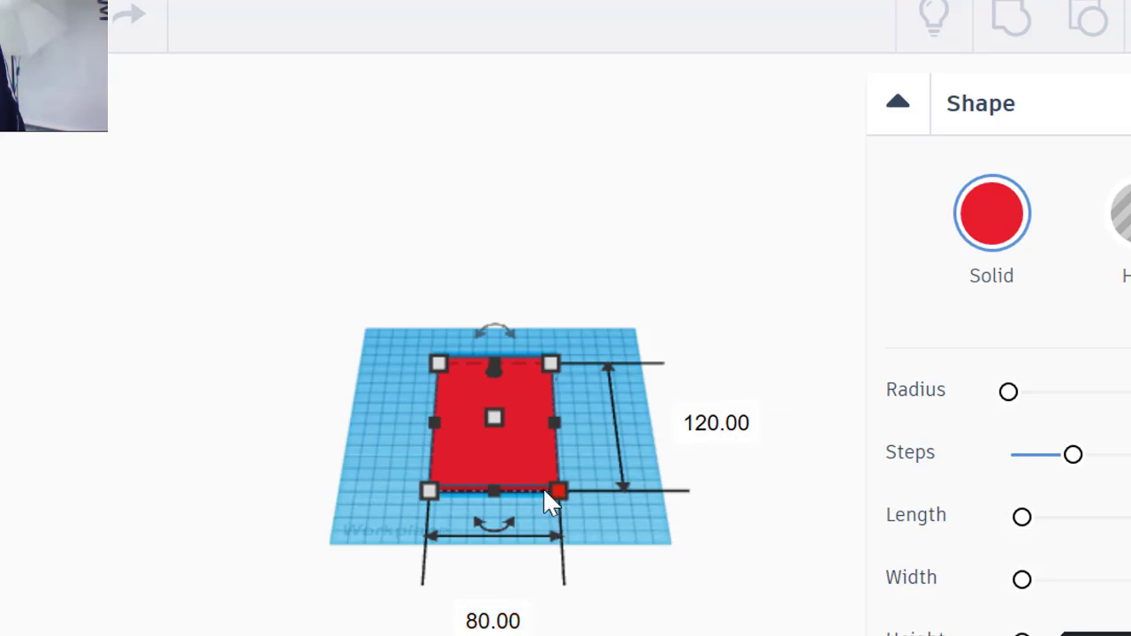
Step: Recheck the 120 mm length, keep it unchanged, and deselect the slab
{"action": "left_click", "coordinate": [711, 422]}
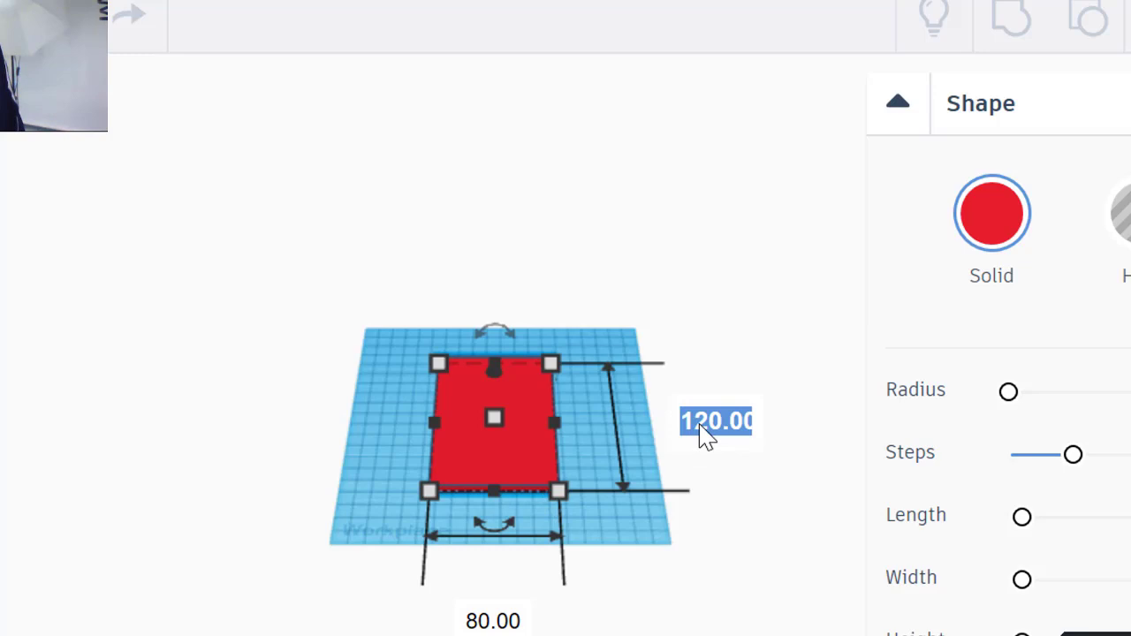
{"action": "key", "text": "Return"}
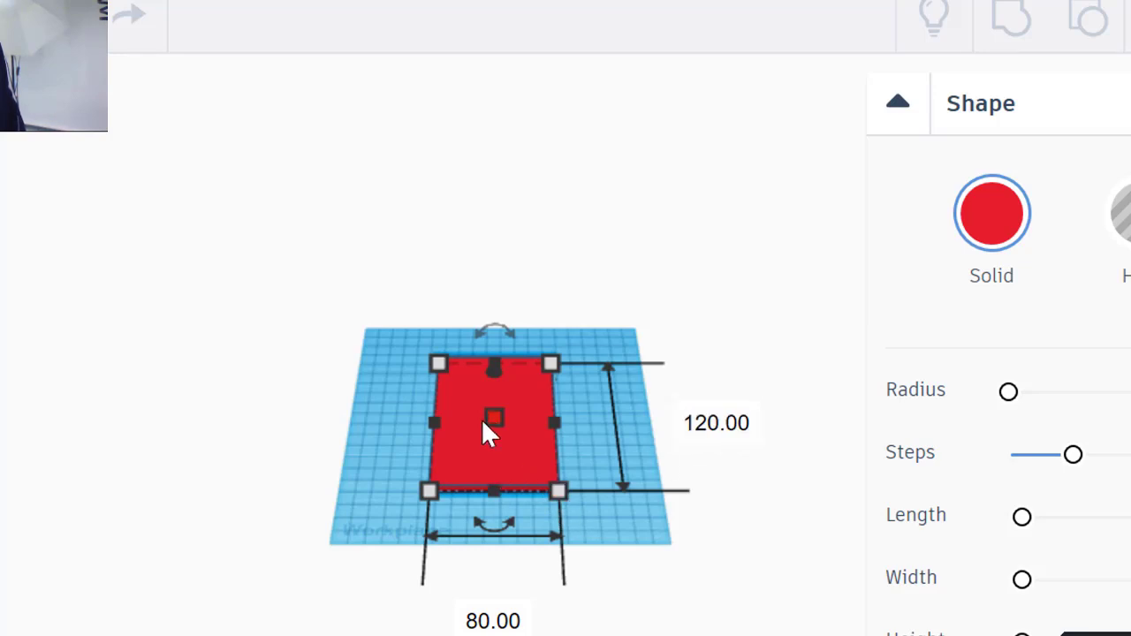
{"action": "mouse_move", "coordinate": [491, 418]}
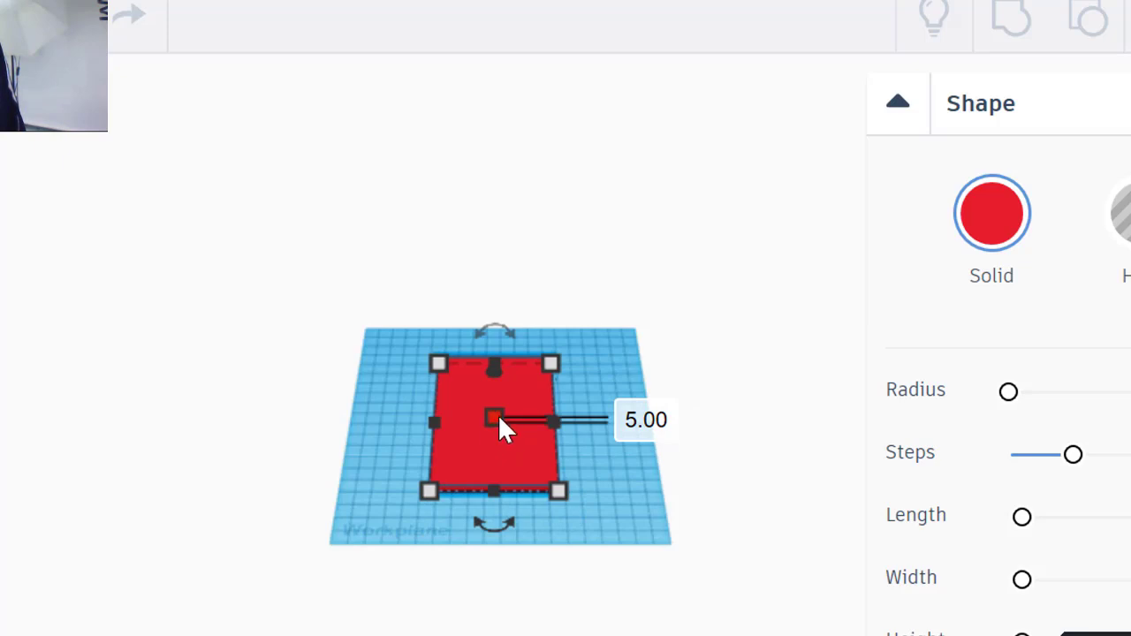
{"action": "left_click", "coordinate": [628, 461]}
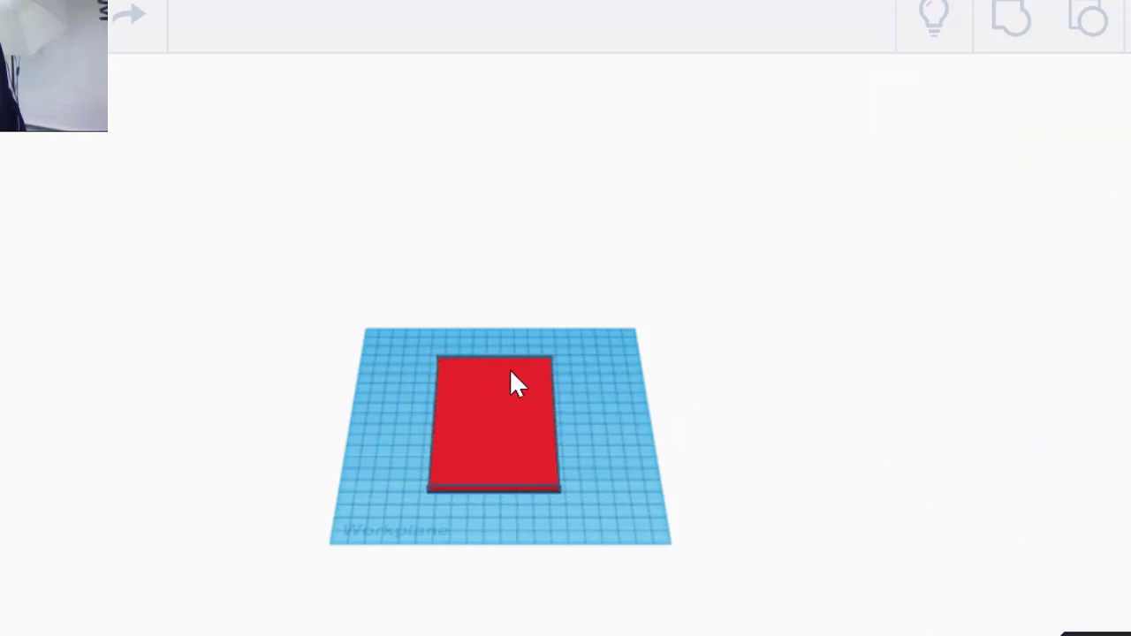
Step: Rotate the red base slab -90° so its long side runs across the workplane
{"action": "left_click", "coordinate": [489, 428]}
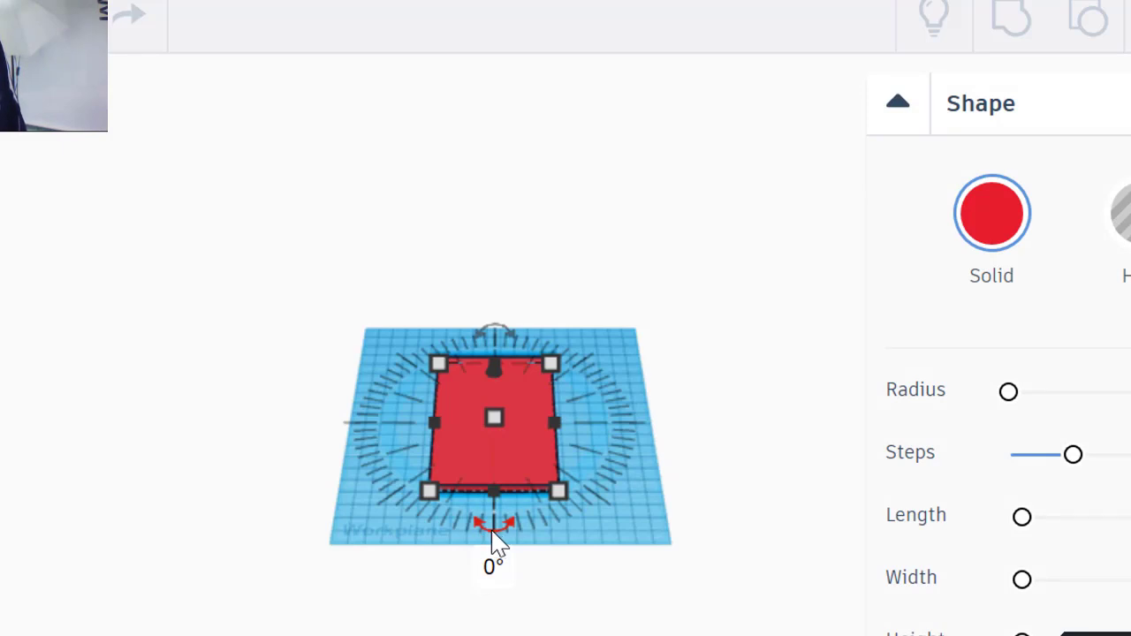
{"action": "left_click_drag", "start_coordinate": [493, 531], "coordinate": [582, 420]}
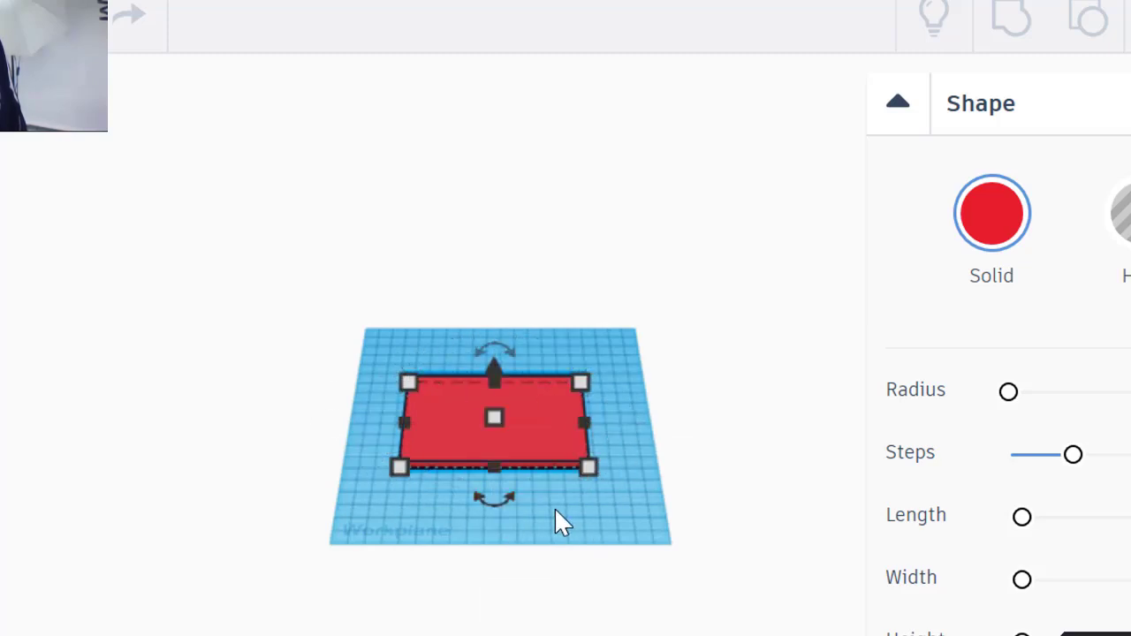
{"action": "key", "text": "f"}
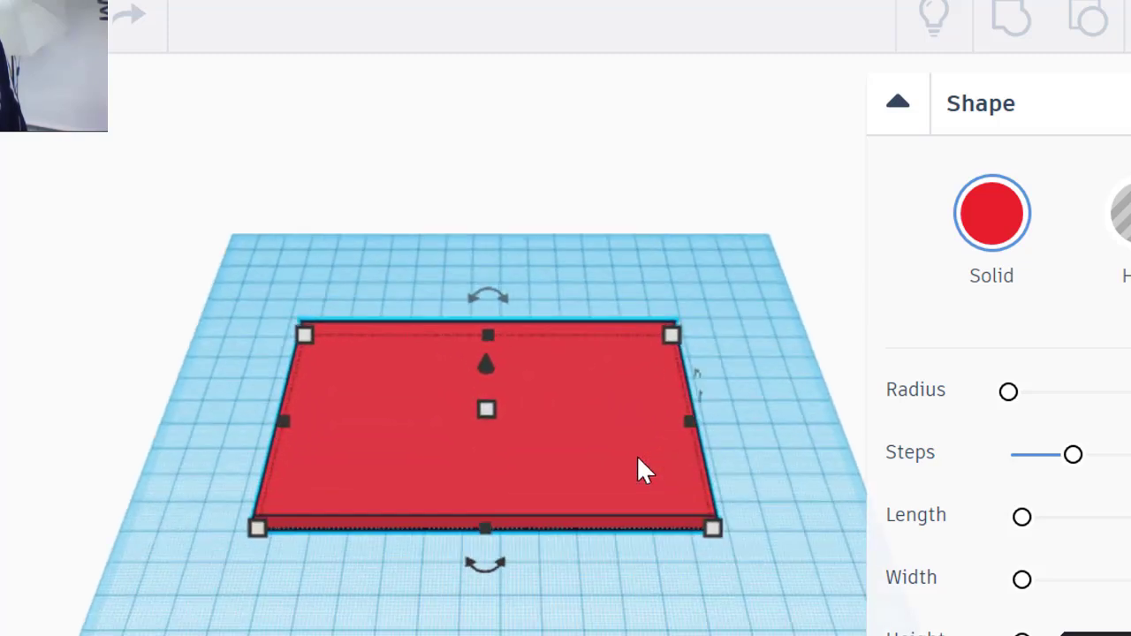
{"action": "scroll", "coordinate": [638, 459], "scroll_direction": "down", "scroll_amount": 2}
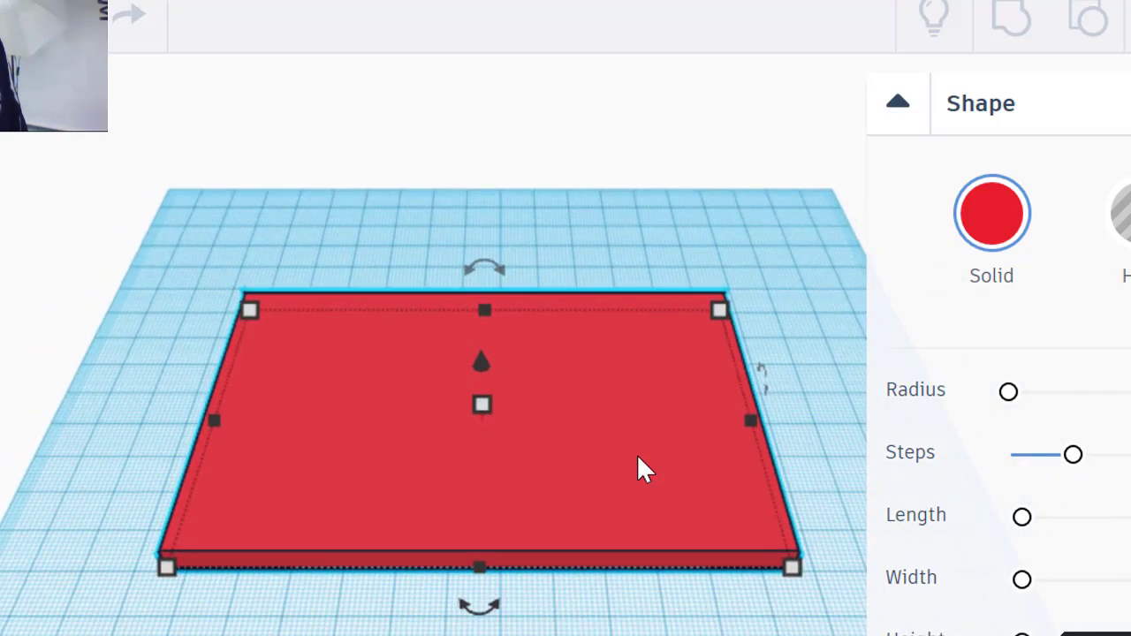
{"action": "right_click_drag", "start_coordinate": [822, 429], "coordinate": [813, 470]}
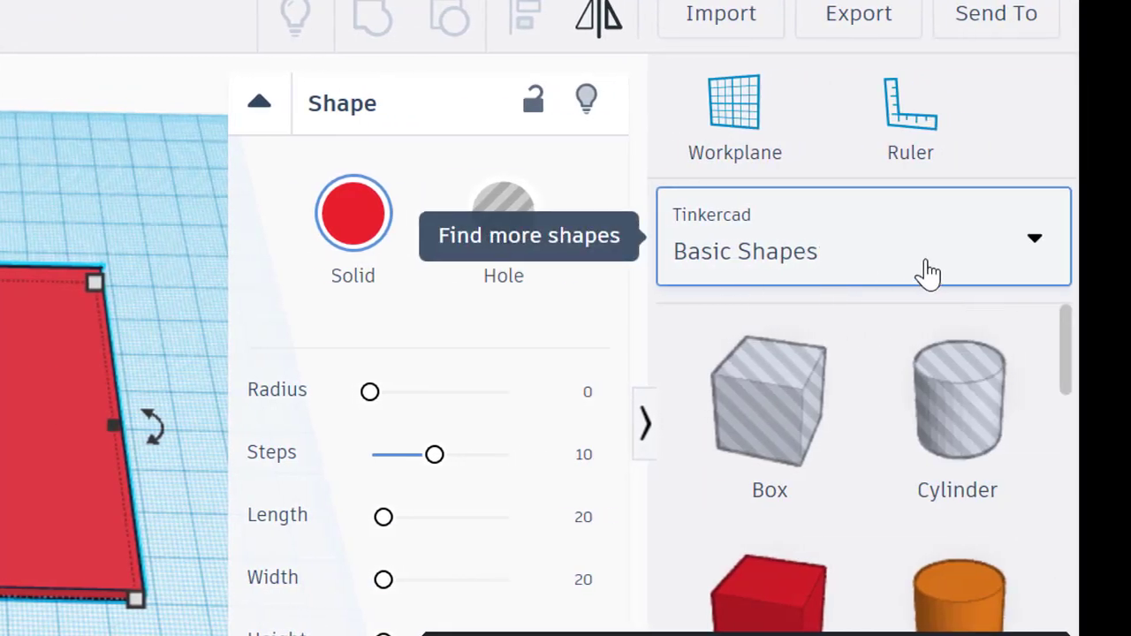
{"action": "scroll", "coordinate": [848, 451], "scroll_direction": "down", "scroll_amount": 1}
{"action": "scroll", "coordinate": [824, 466], "scroll_direction": "down", "scroll_amount": 10}
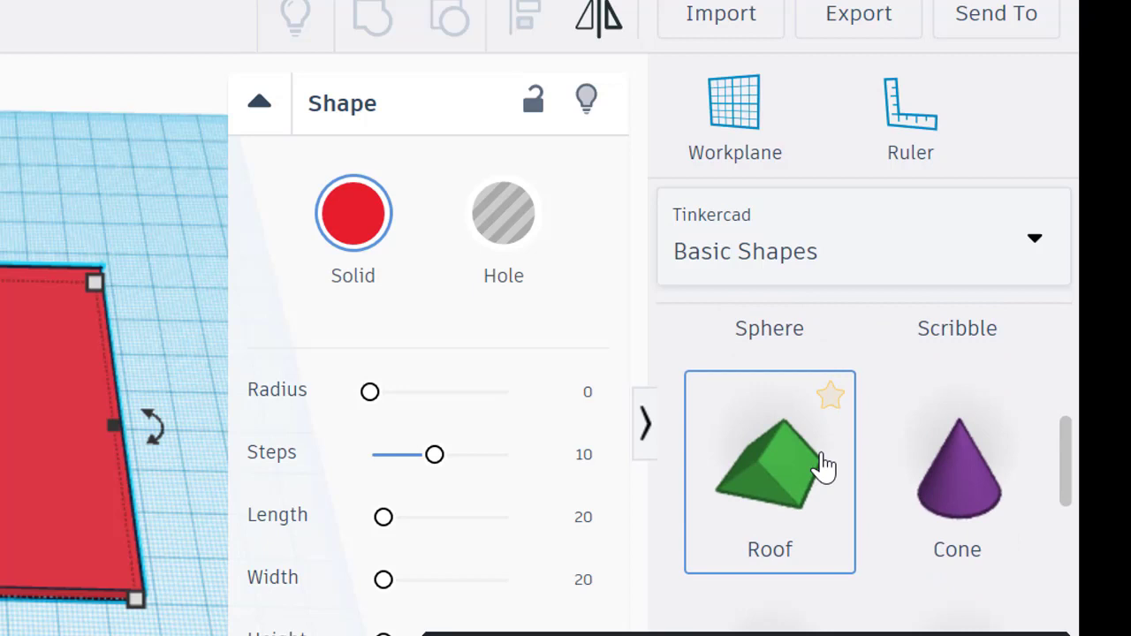
{"action": "scroll", "coordinate": [823, 467], "scroll_direction": "down", "scroll_amount": 10}
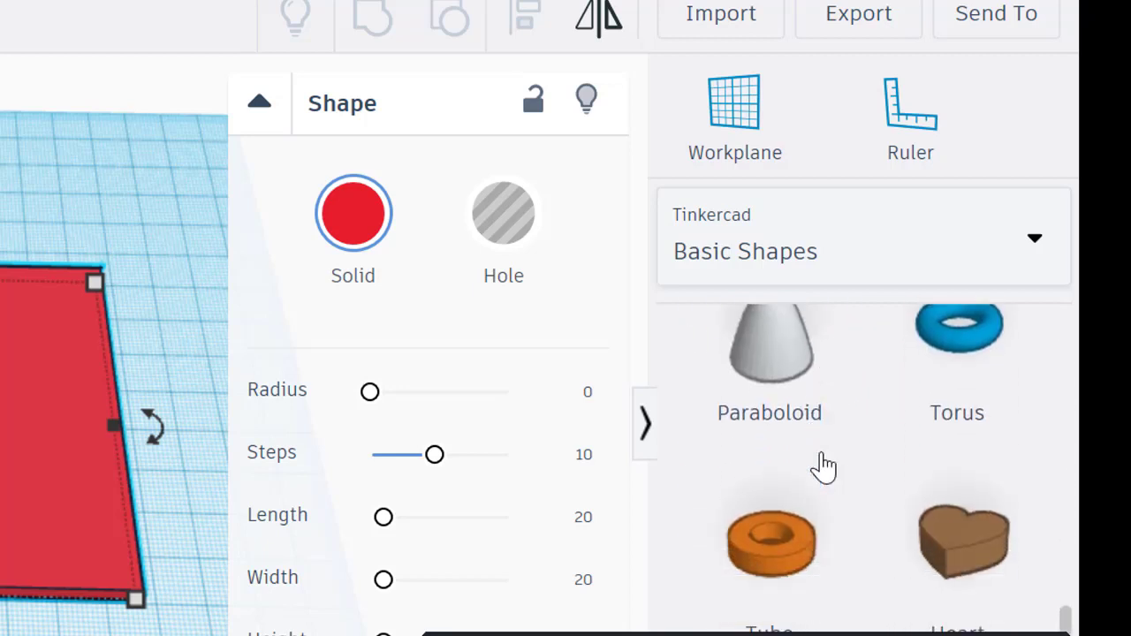
{"action": "scroll", "coordinate": [824, 466], "scroll_direction": "up", "scroll_amount": 10}
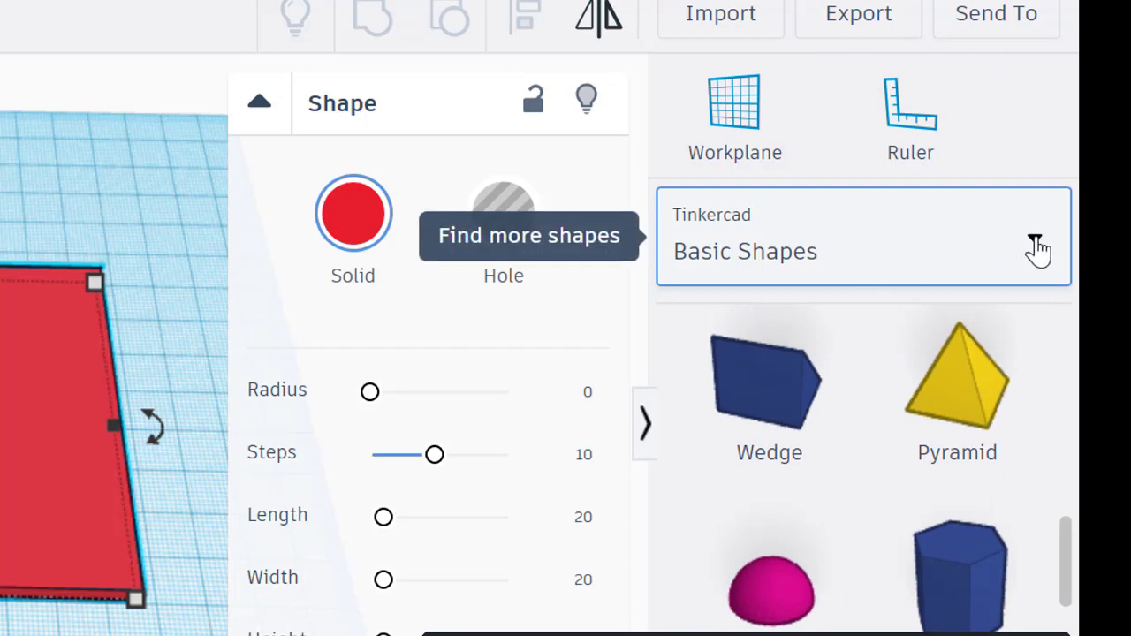
{"action": "left_click", "coordinate": [1034, 246]}
{"action": "scroll", "coordinate": [838, 397], "scroll_direction": "down", "scroll_amount": 7}
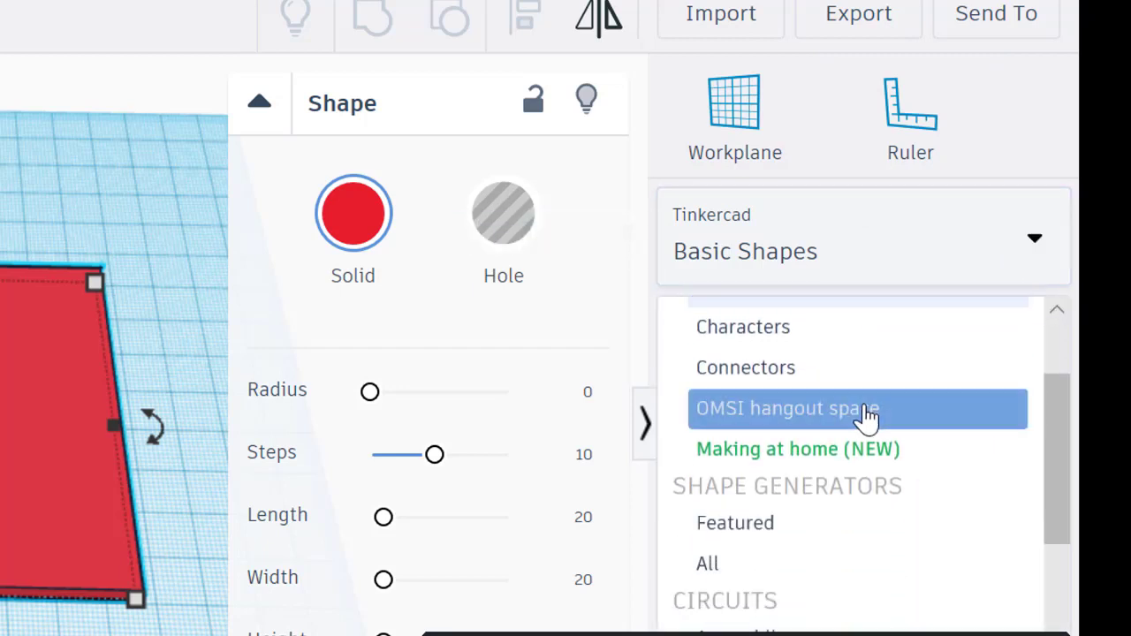
{"action": "scroll", "coordinate": [866, 422], "scroll_direction": "down", "scroll_amount": 1}
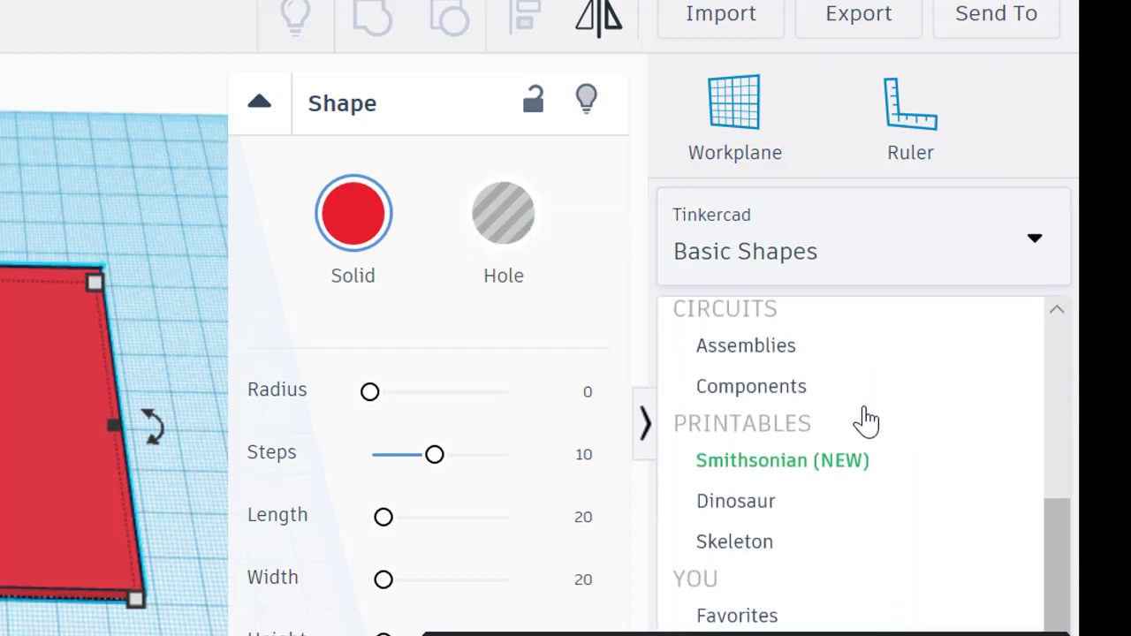
{"action": "scroll", "coordinate": [866, 421], "scroll_direction": "up", "scroll_amount": 5}
{"action": "scroll", "coordinate": [866, 426], "scroll_direction": "up", "scroll_amount": 3}
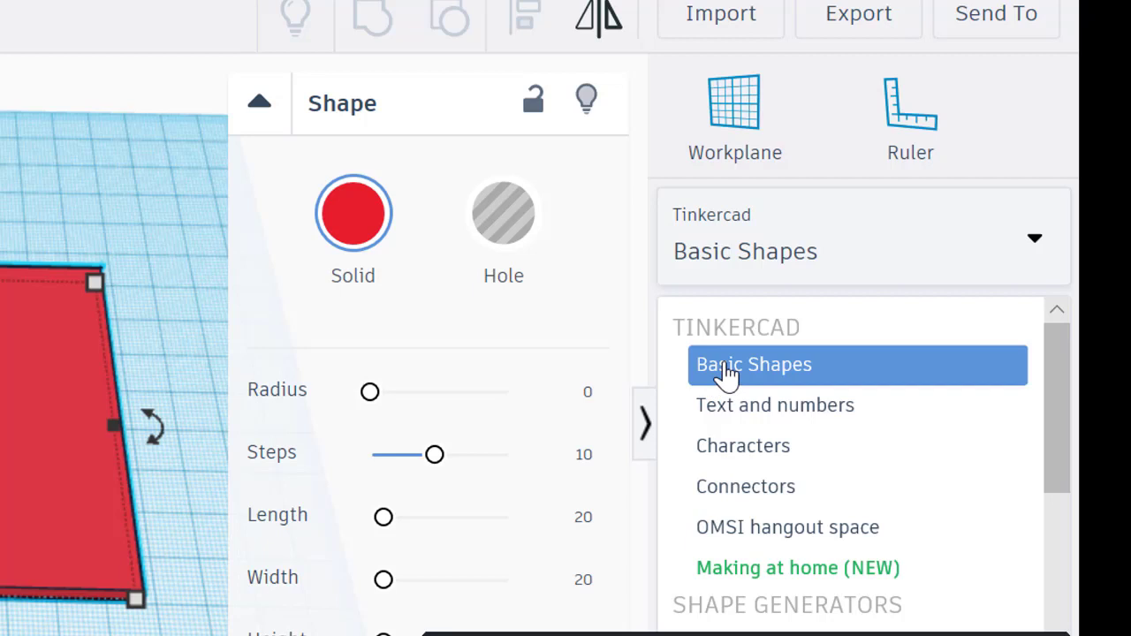
{"action": "left_click", "coordinate": [726, 372]}
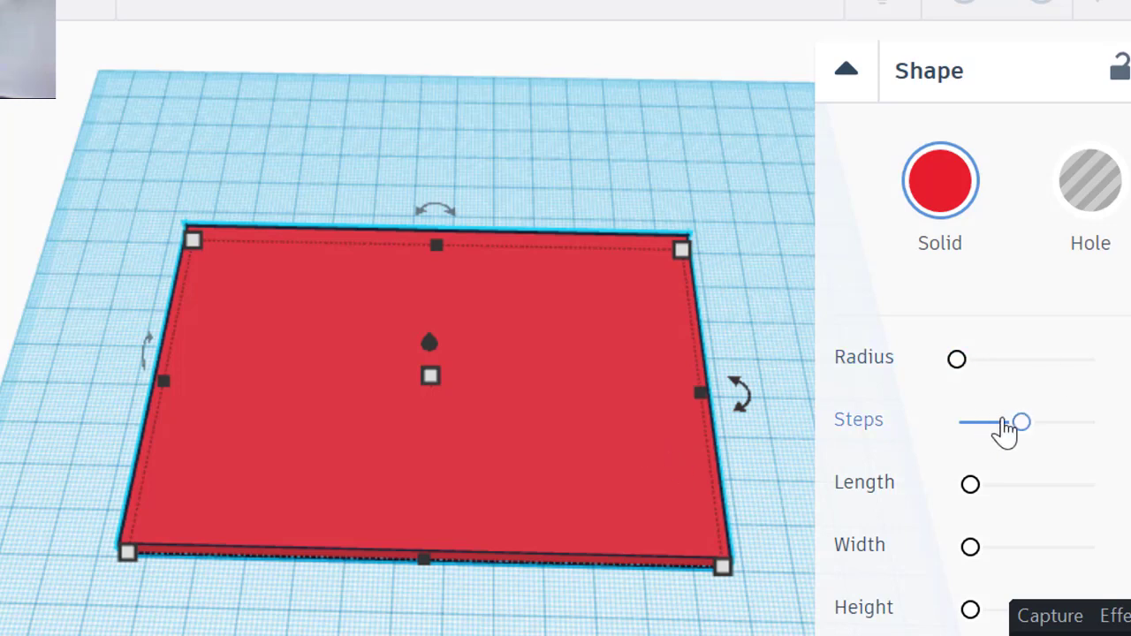
Step: Paste a paraboloid, flip it 180° upside down, and move it onto the red base
{"action": "key", "text": "ctrl+v"}
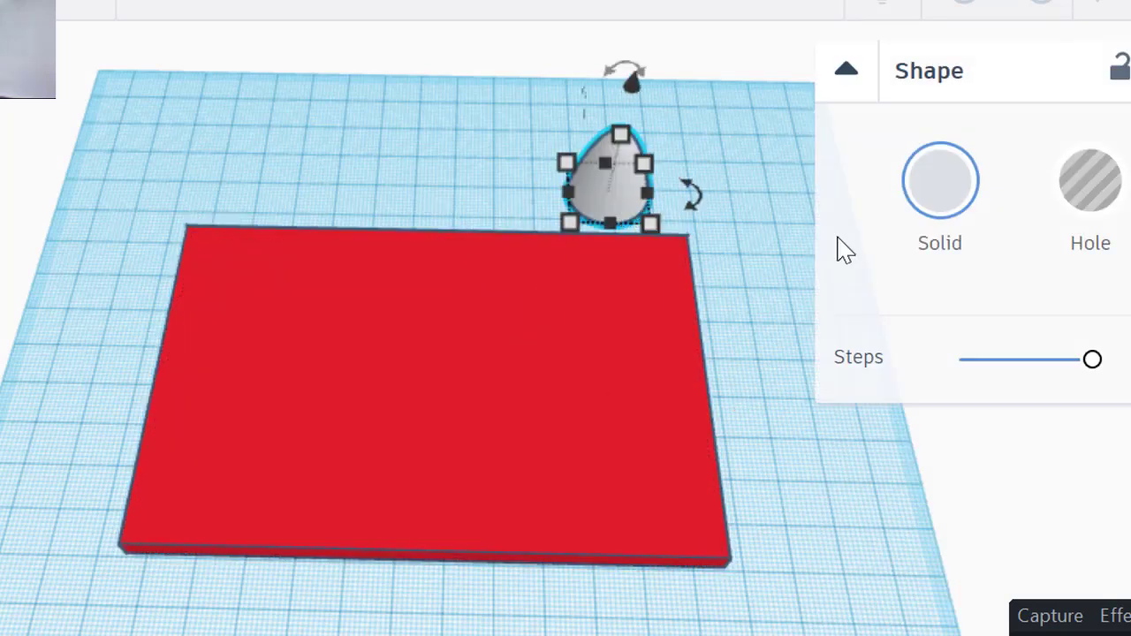
{"action": "left_click", "coordinate": [631, 76]}
{"action": "type", "text": "180"}
{"action": "key", "text": "Return"}
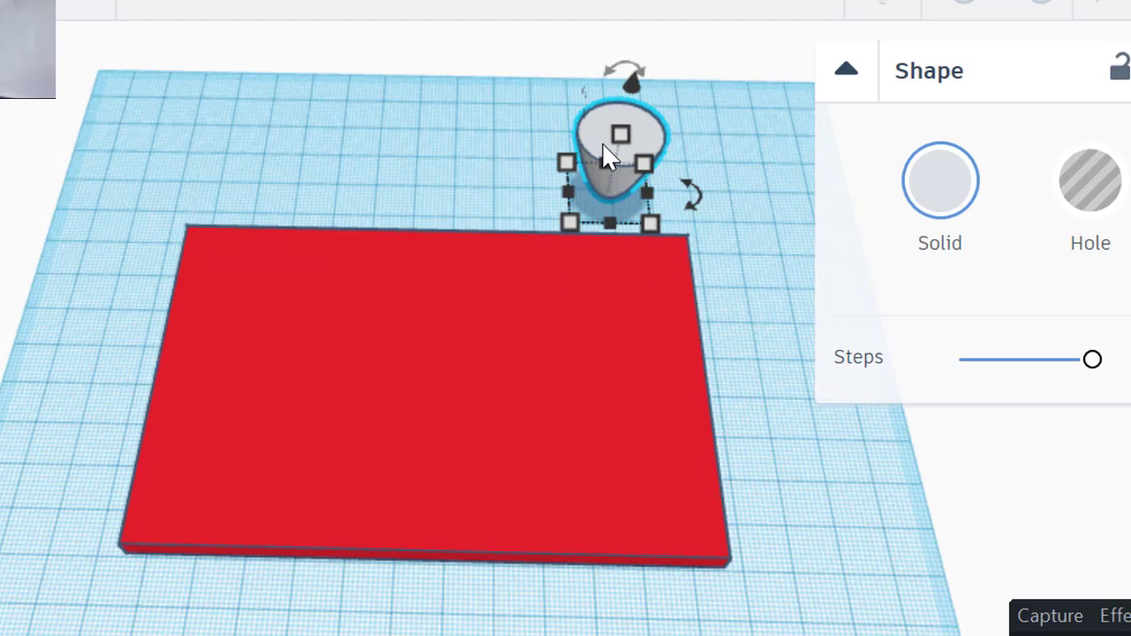
{"action": "left_click_drag", "start_coordinate": [601, 157], "coordinate": [232, 271]}
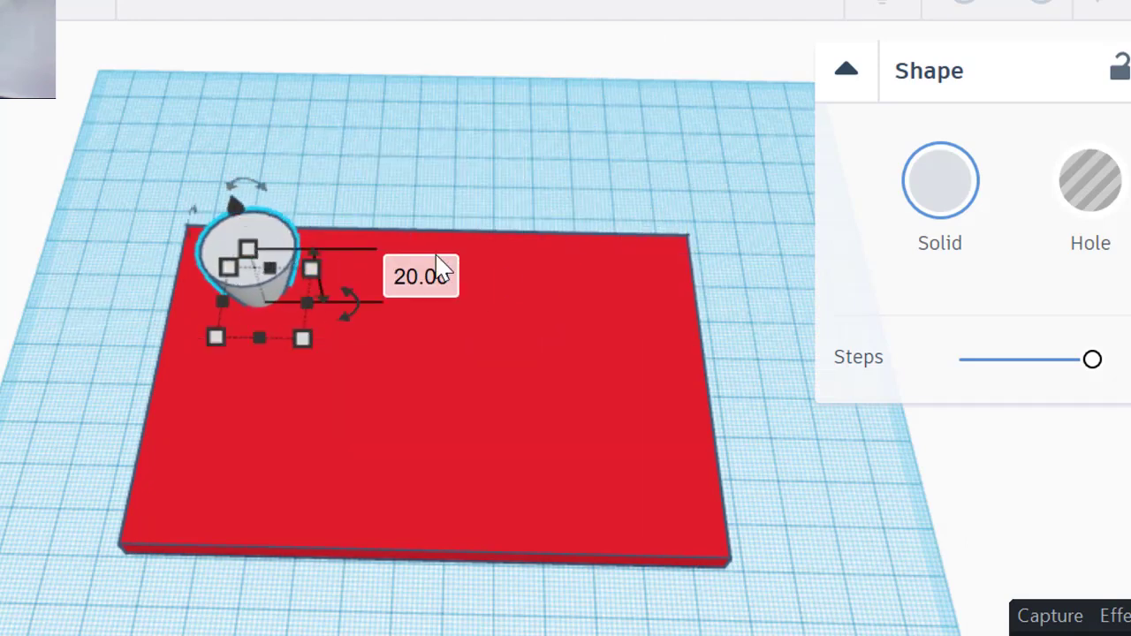
Step: Resize the paraboloid to 50 mm tall and 30 by 30 mm, then nudge it into place
{"action": "left_click", "coordinate": [415, 274]}
{"action": "type", "text": "50"}
{"action": "key", "text": "Return"}
{"action": "left_click", "coordinate": [289, 156]}
{"action": "type", "text": "30"}
{"action": "key", "text": "Tab"}
{"action": "type", "text": "30"}
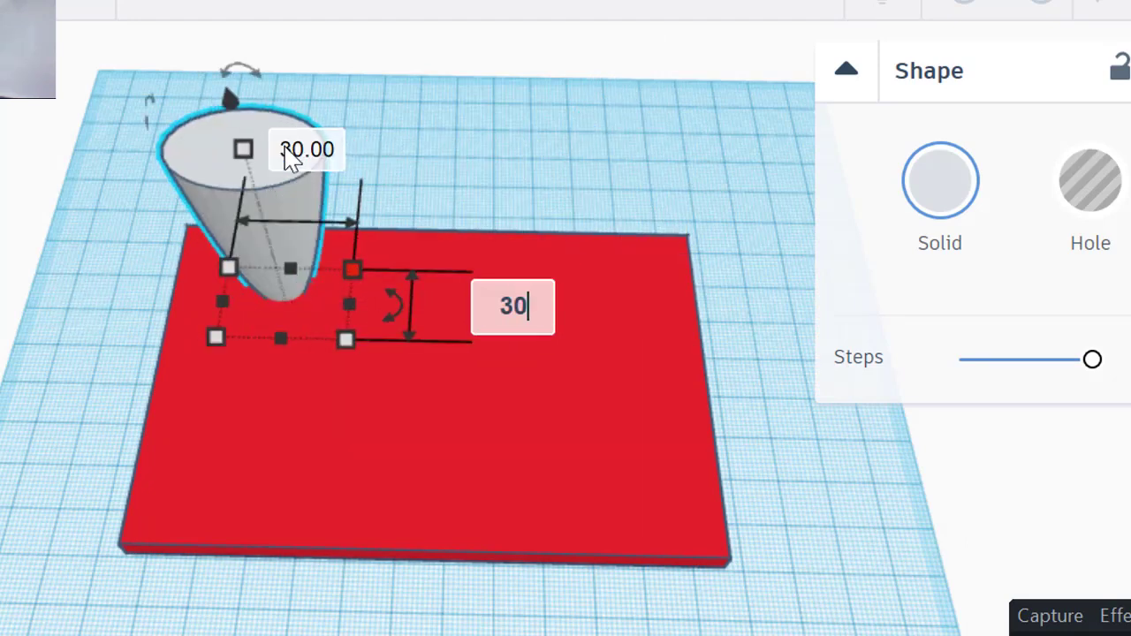
{"action": "key", "text": "Return"}
{"action": "left_click_drag", "start_coordinate": [215, 121], "coordinate": [176, 172]}
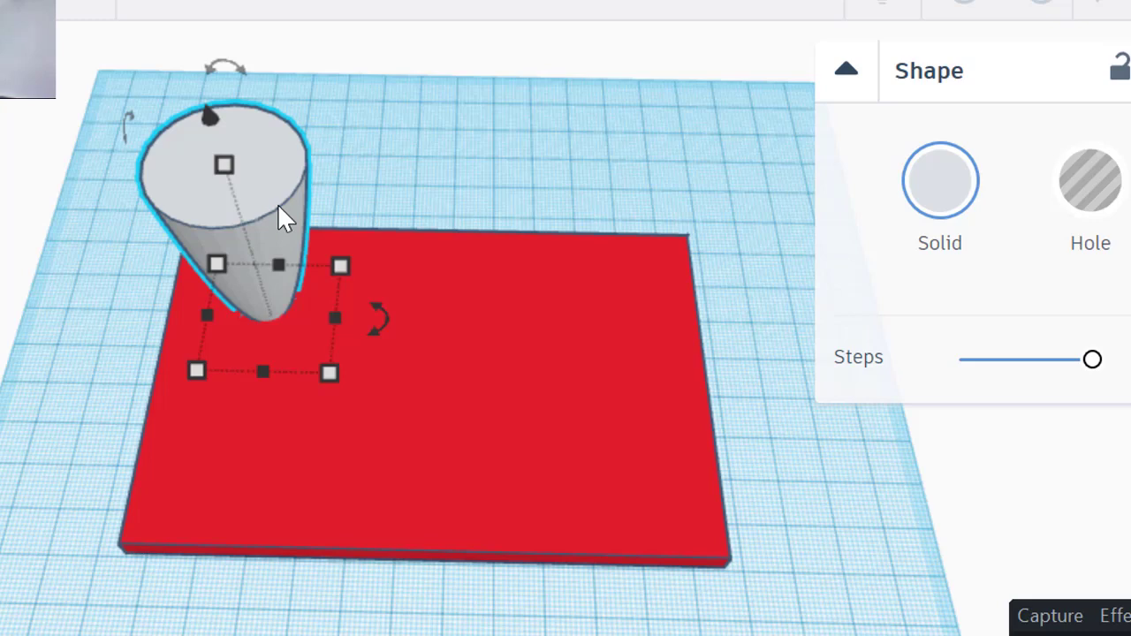
Step: Shift the cone left and place a duplicate copy to its right
{"action": "left_click_drag", "start_coordinate": [292, 179], "coordinate": [173, 243]}
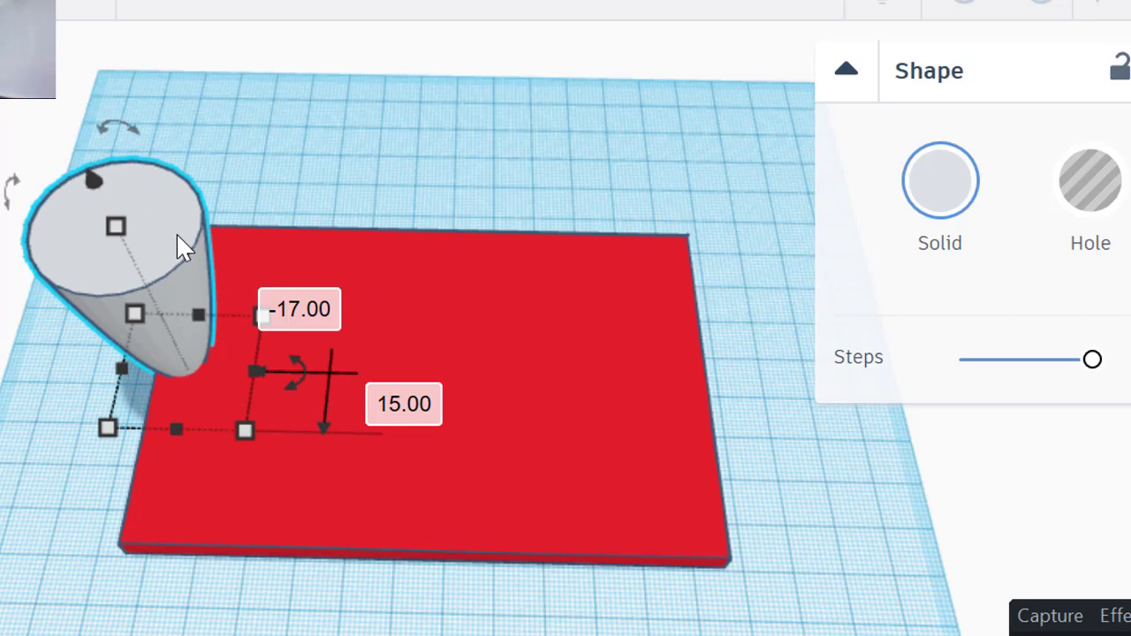
{"action": "key", "text": "ctrl+d"}
{"action": "left_click_drag", "start_coordinate": [211, 253], "coordinate": [393, 174]}
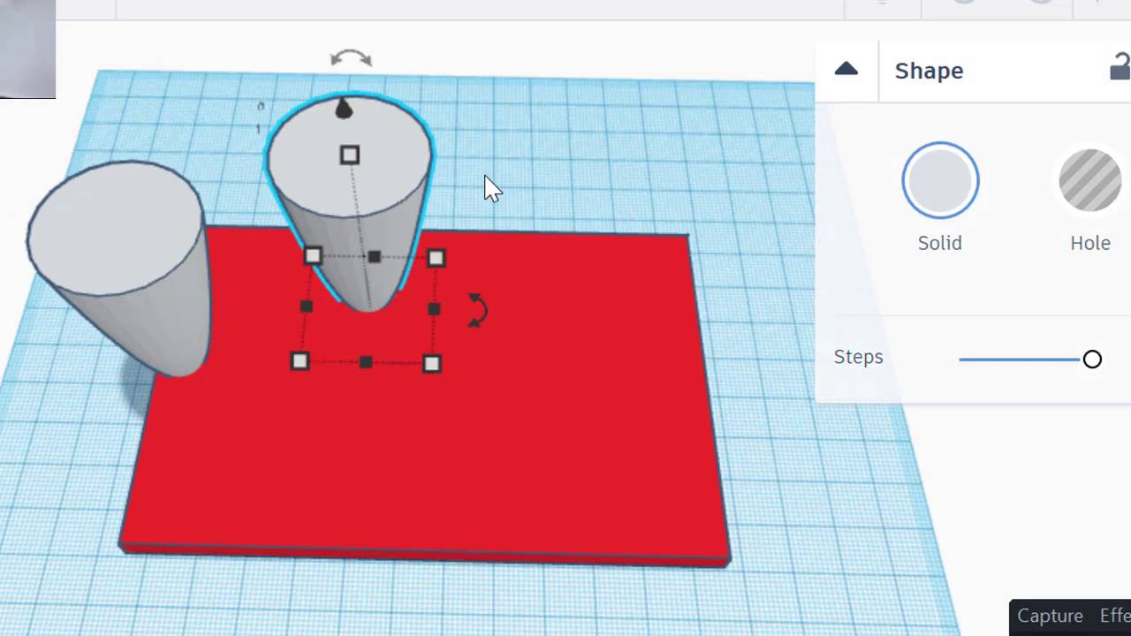
Step: Shrink the copied cone's footprint to 27 by 27, keeping it 45 tall
{"action": "mouse_move", "coordinate": [435, 363]}
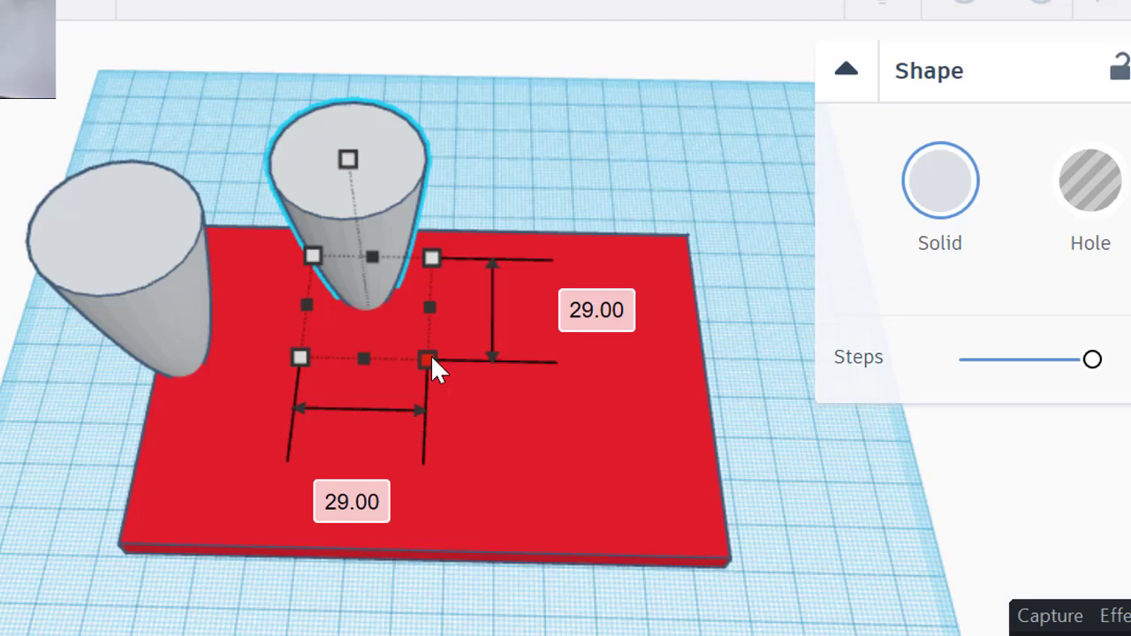
{"action": "left_click_drag", "start_coordinate": [432, 358], "coordinate": [429, 355]}
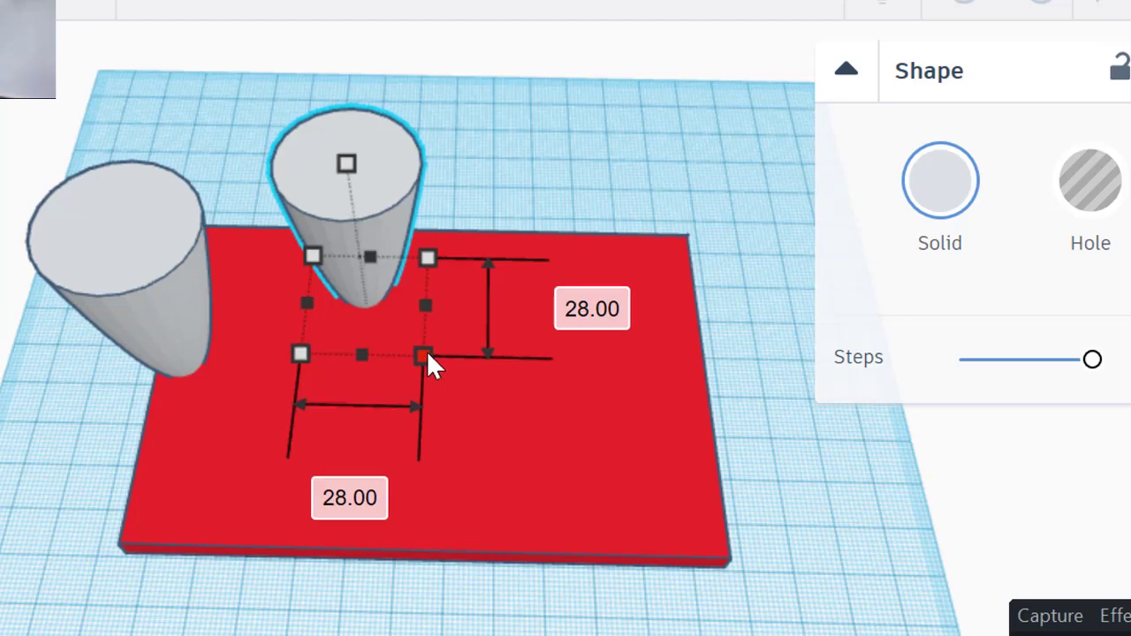
{"action": "left_click_drag", "start_coordinate": [425, 350], "coordinate": [420, 349]}
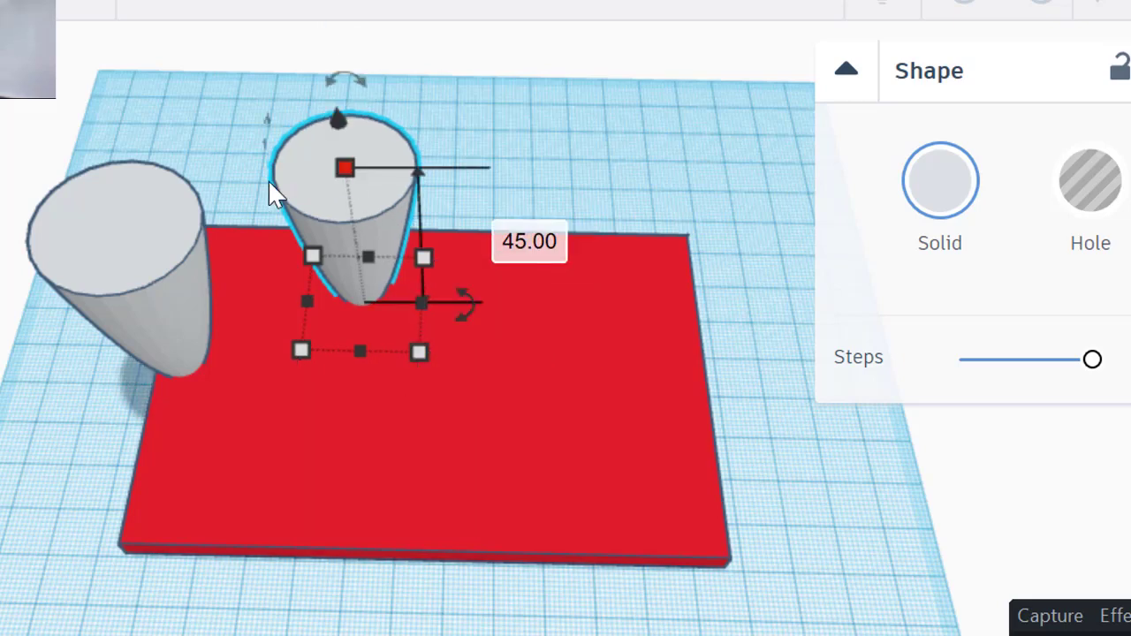
{"action": "left_click", "coordinate": [152, 236]}
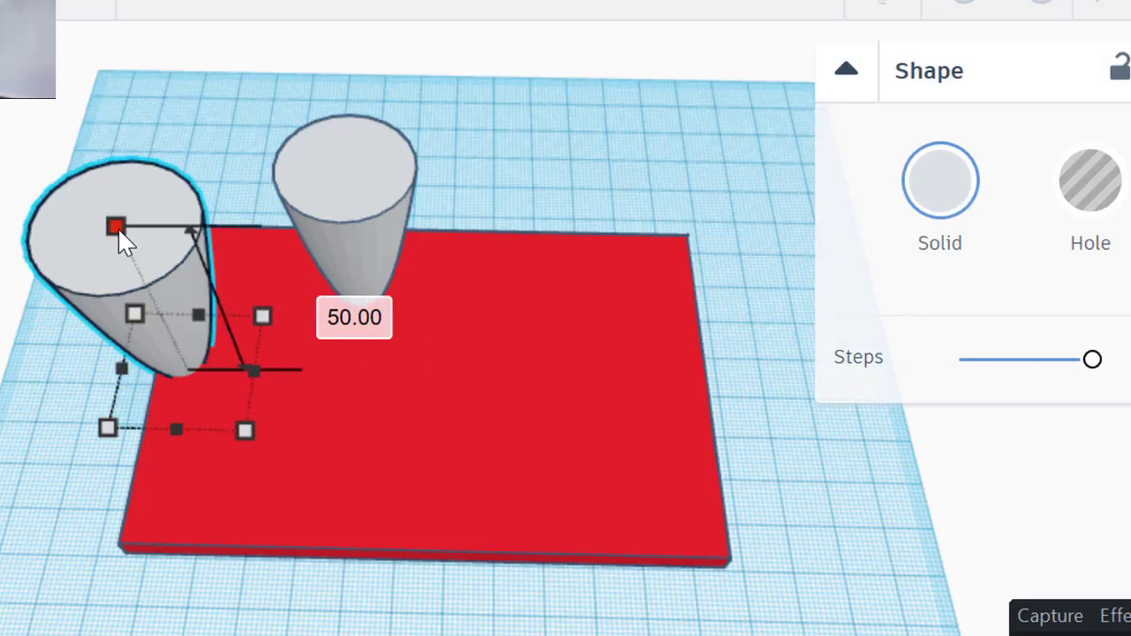
{"action": "left_click", "coordinate": [359, 199]}
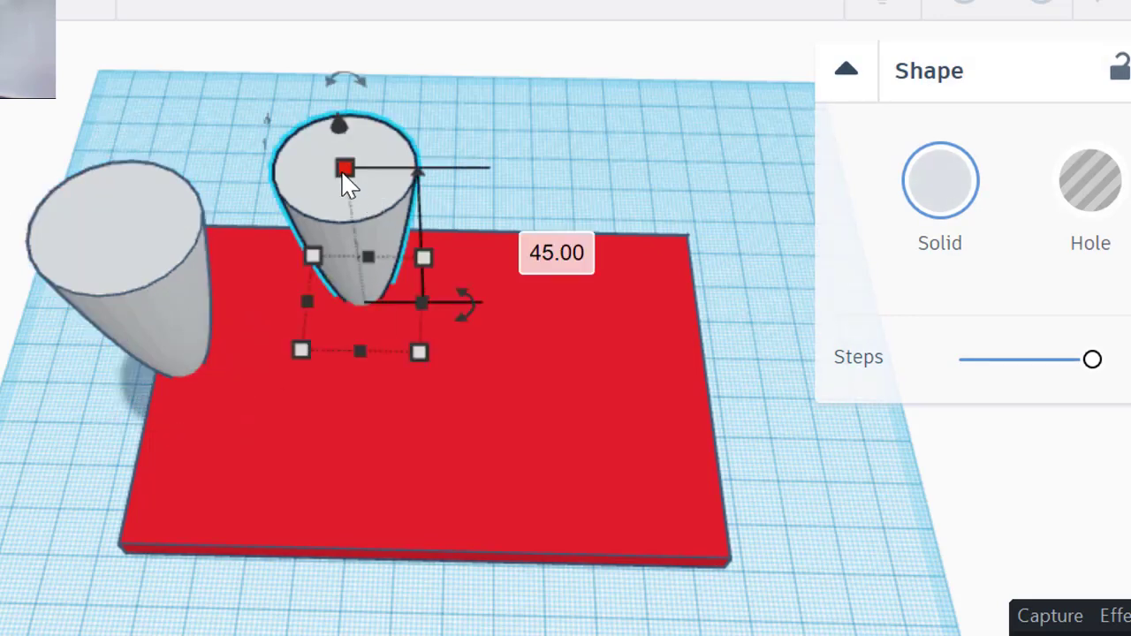
{"action": "mouse_move", "coordinate": [313, 256]}
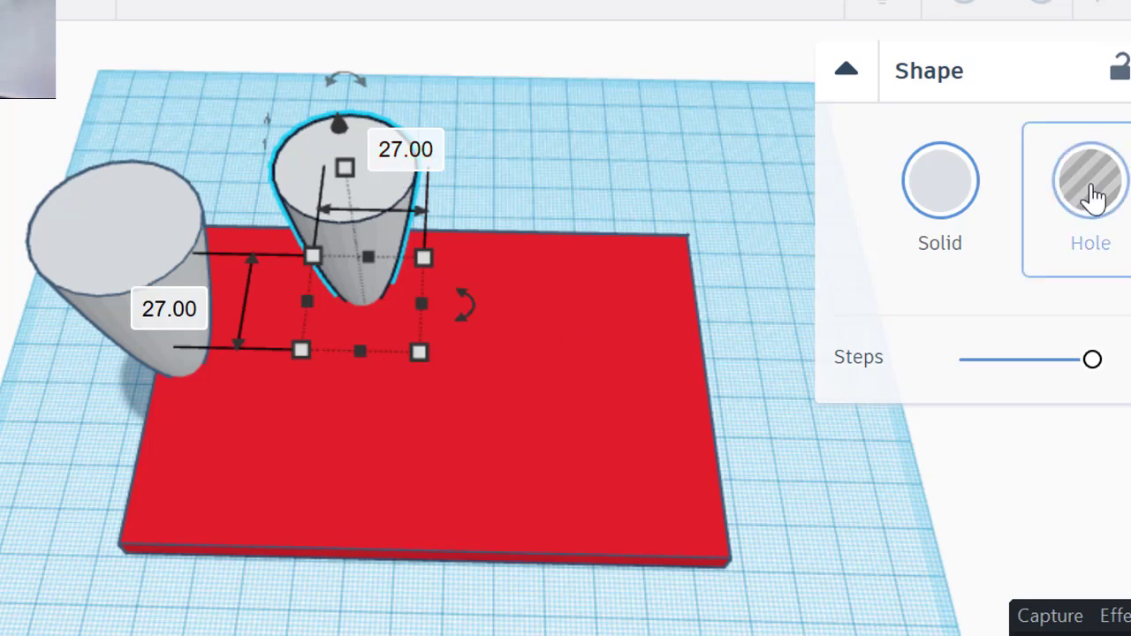
Step: Make the smaller cone a hole and select it together with the solid cone
{"action": "left_click", "coordinate": [1092, 190]}
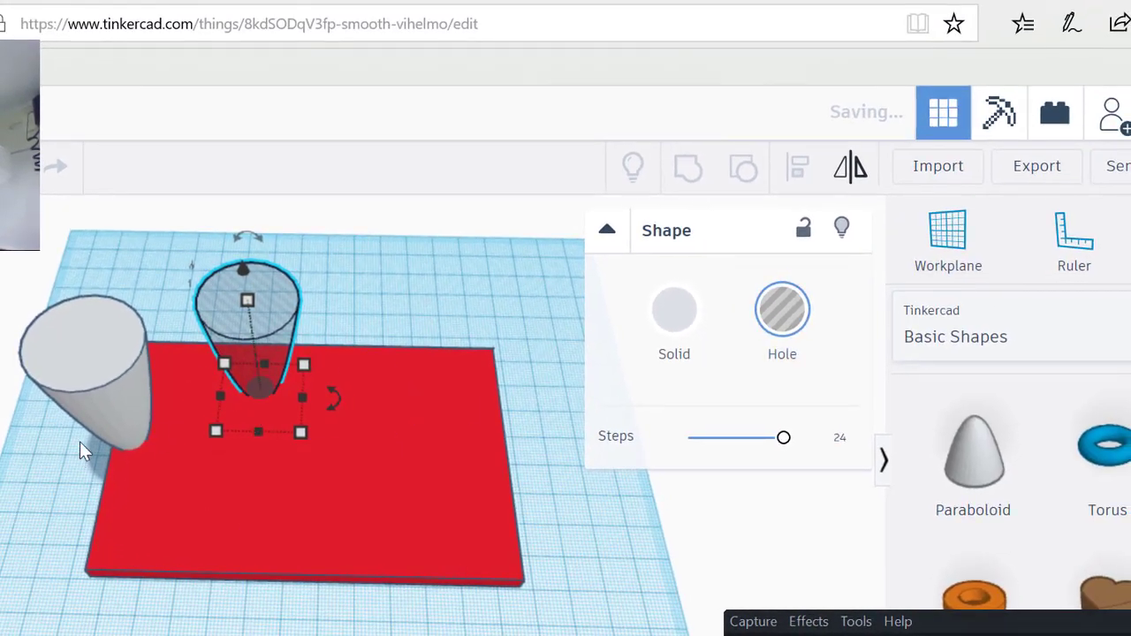
{"action": "left_click", "coordinate": [79, 354], "text": "shift"}
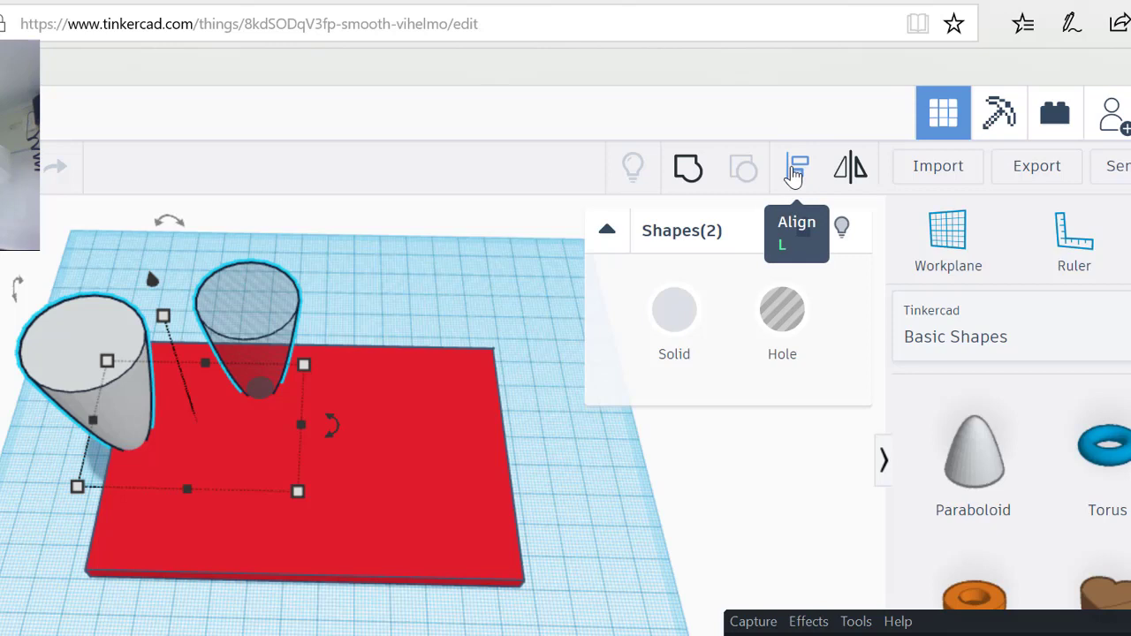
Step: Align the hole cone centred within the solid cone on both axes
{"action": "left_click", "coordinate": [794, 174]}
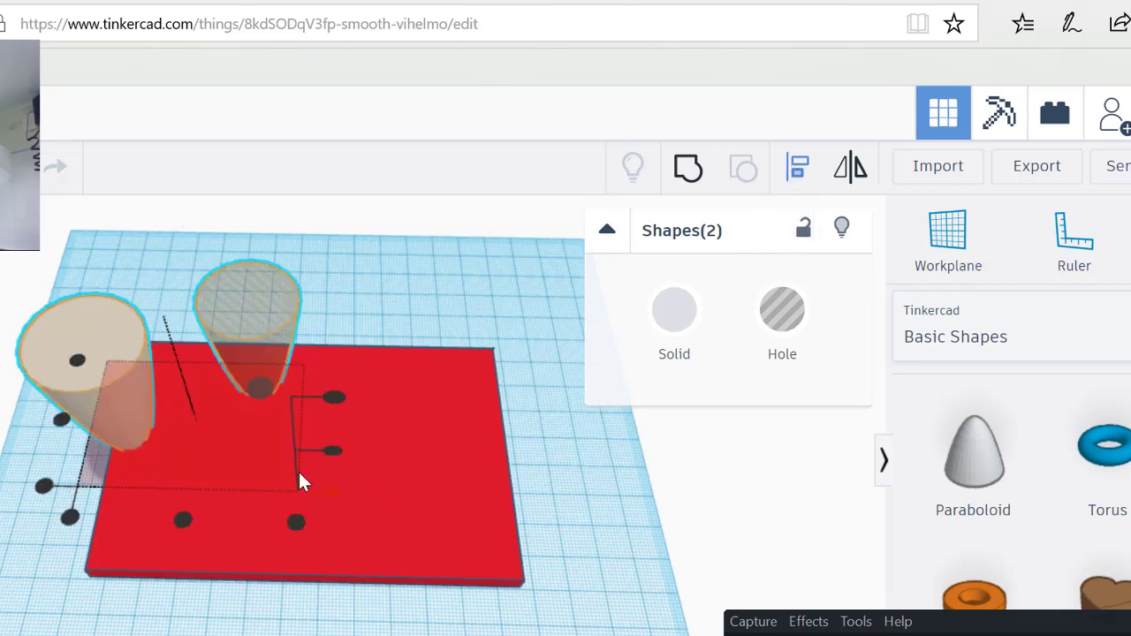
{"action": "left_click", "coordinate": [180, 522]}
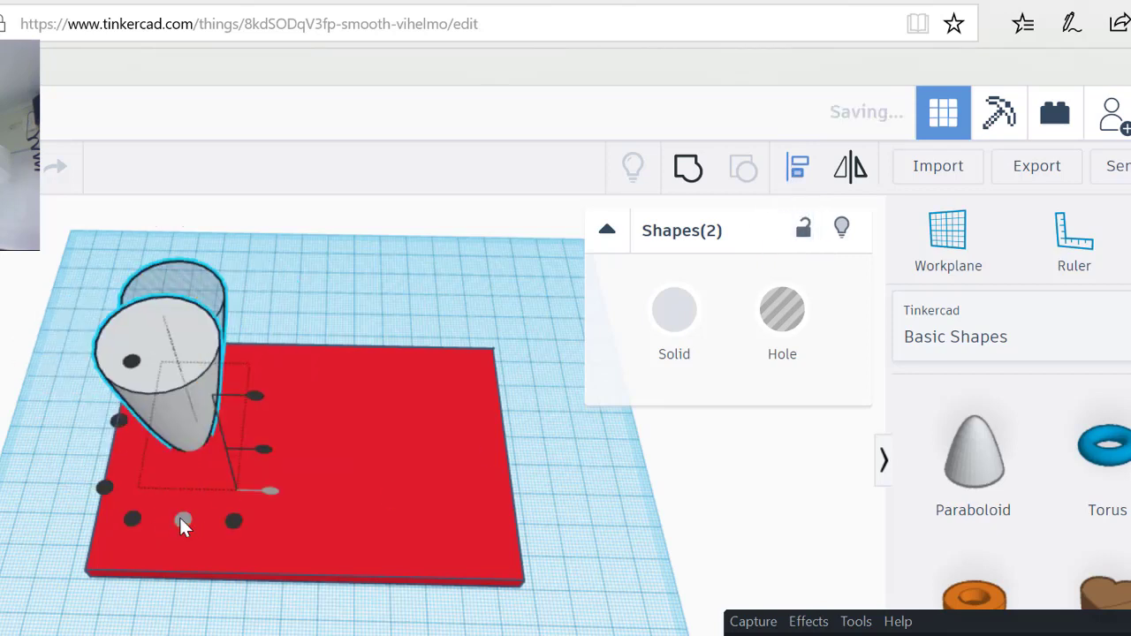
{"action": "left_click", "coordinate": [114, 419]}
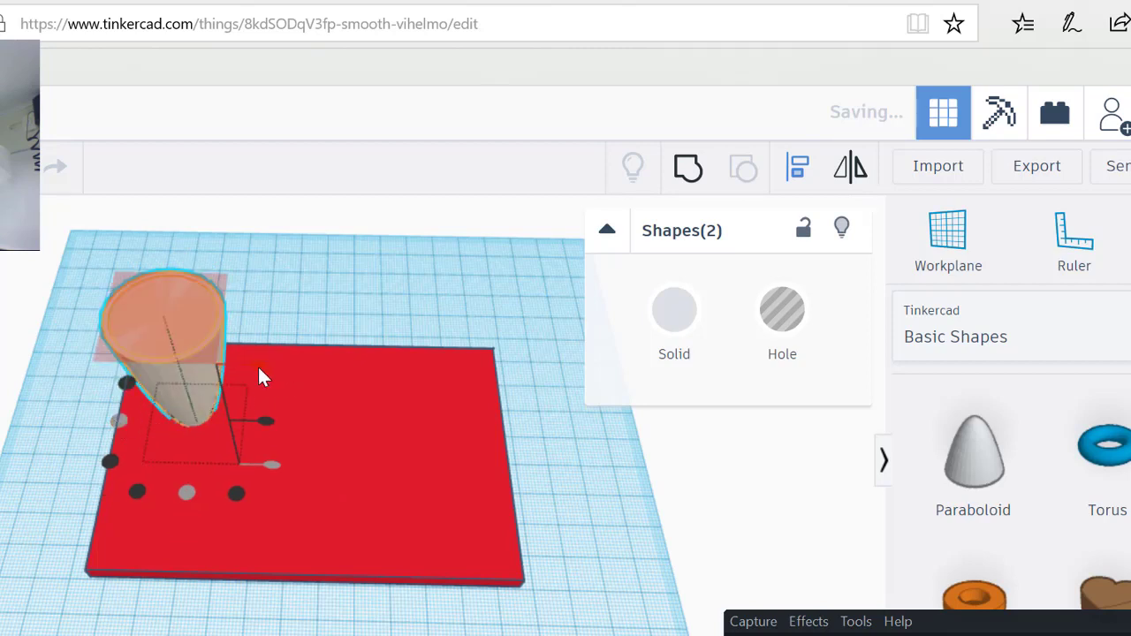
{"action": "left_click", "coordinate": [257, 365]}
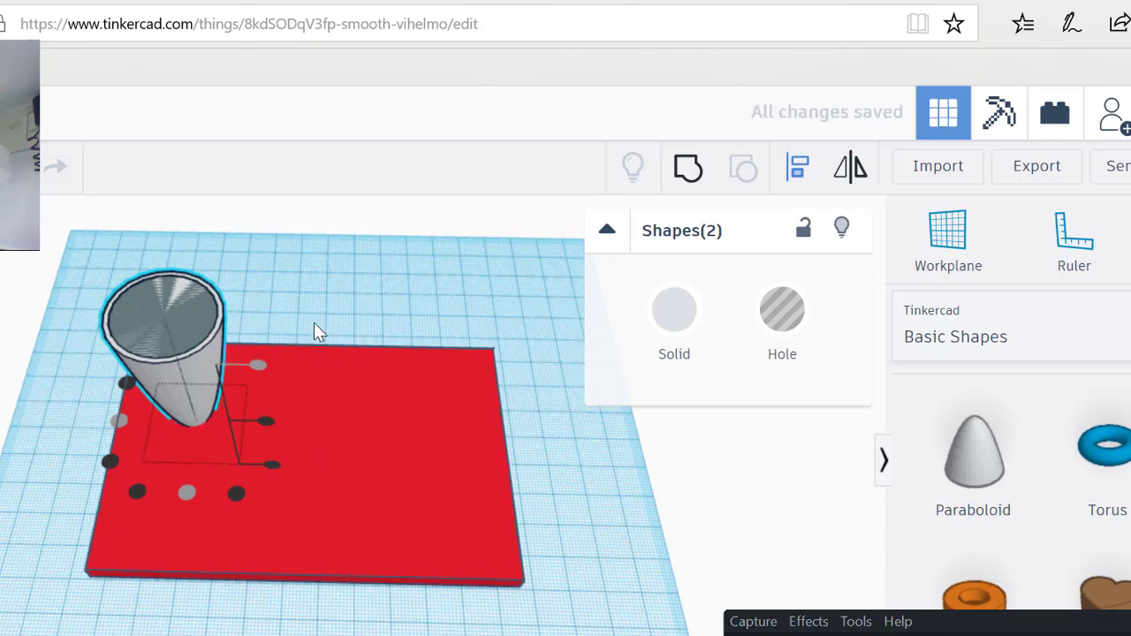
Step: Group the cone and hole into a hollow cup, then add a Text shape to the base
{"action": "left_click", "coordinate": [688, 171]}
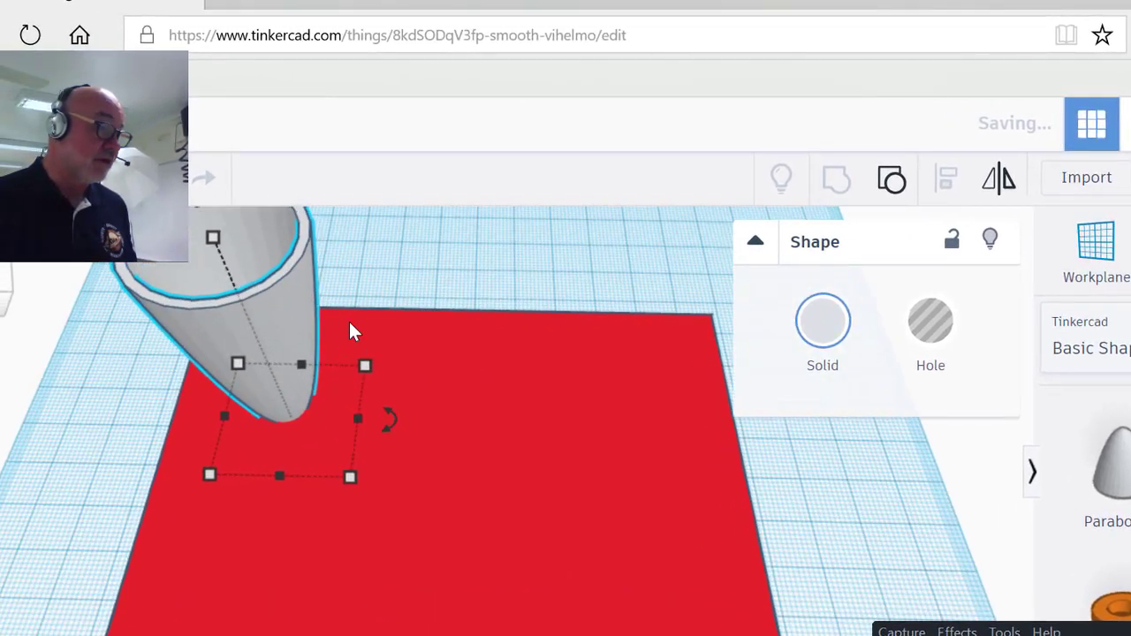
{"action": "right_click_drag", "start_coordinate": [362, 255], "coordinate": [379, 345]}
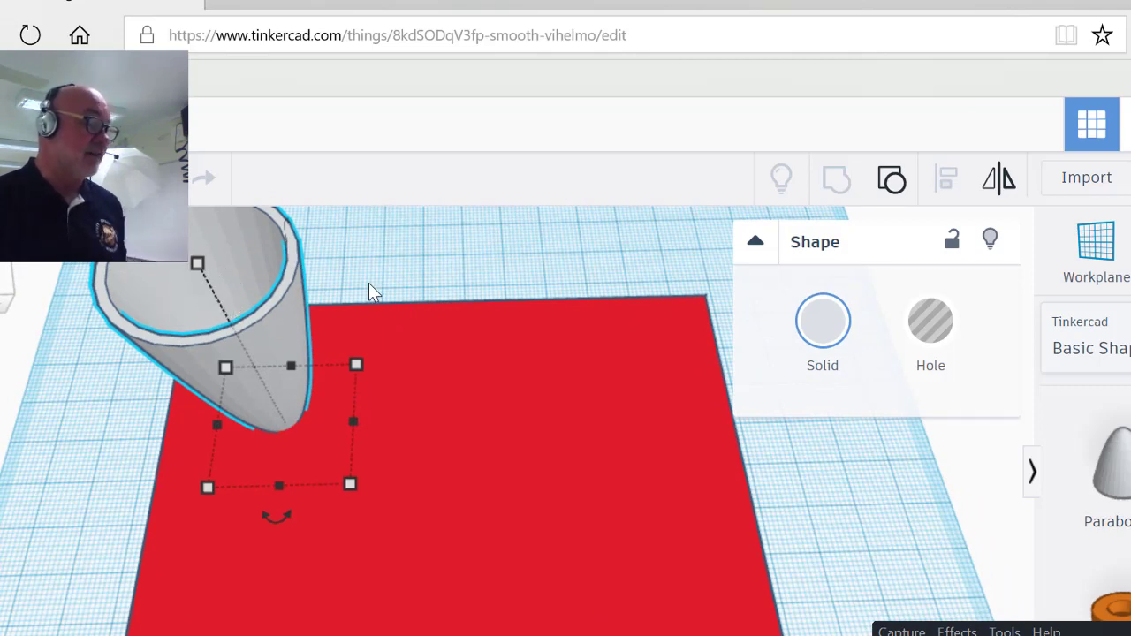
{"action": "scroll", "coordinate": [371, 341], "scroll_direction": "down", "scroll_amount": 2}
{"action": "scroll", "coordinate": [383, 348], "scroll_direction": "up", "scroll_amount": 2}
{"action": "scroll", "coordinate": [384, 348], "scroll_direction": "down", "scroll_amount": 3}
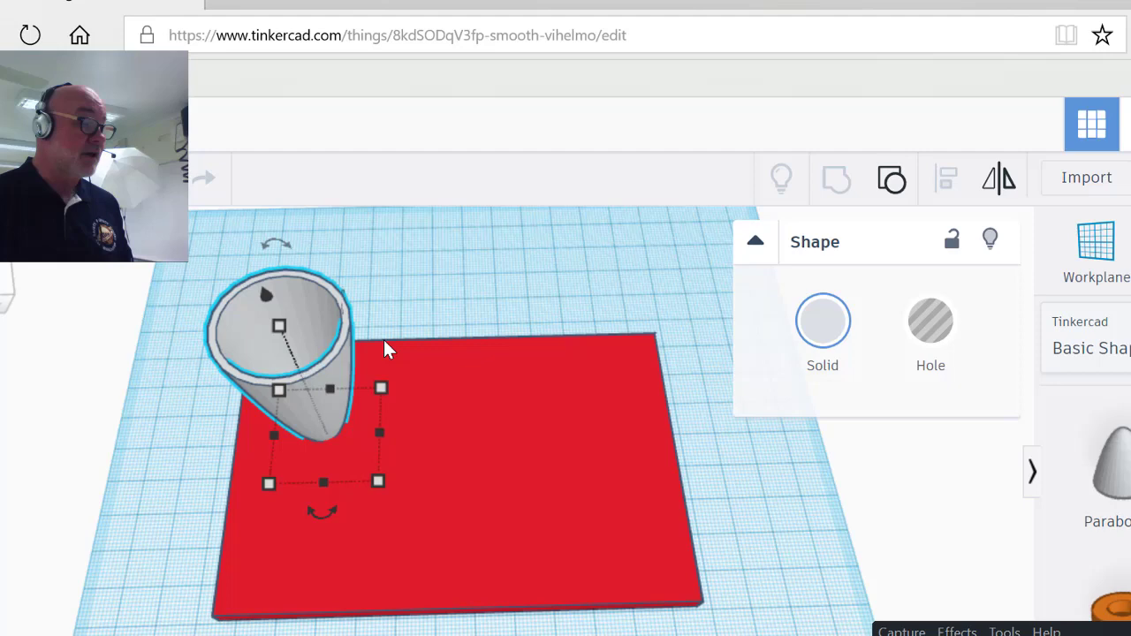
{"action": "scroll", "coordinate": [1104, 486], "scroll_direction": "up", "scroll_amount": 5}
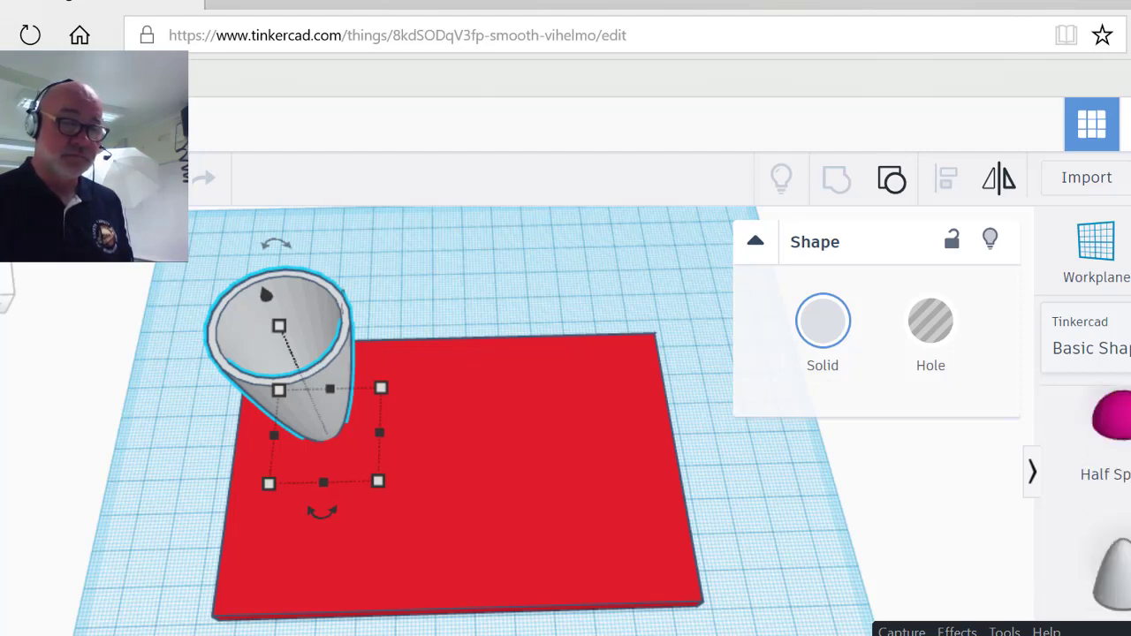
{"action": "left_click_drag", "start_coordinate": [1113, 424], "coordinate": [426, 484]}
Step: Change the text to 'Stephen' in the Serif font
{"action": "left_click", "coordinate": [987, 447]}
{"action": "type", "text": "Stephen"}
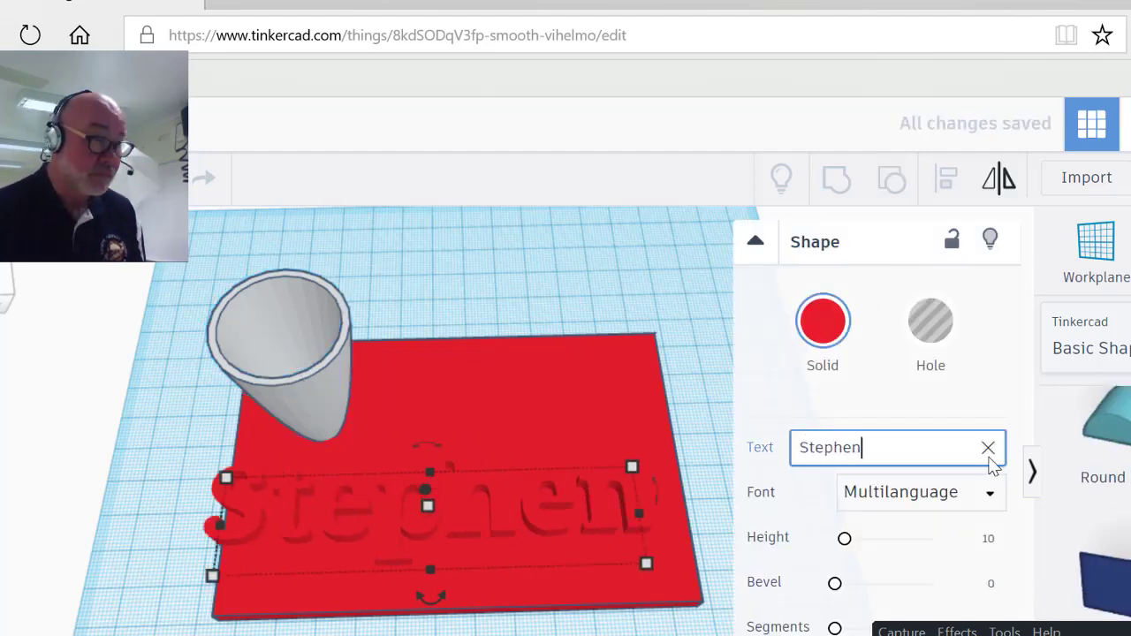
{"action": "left_click", "coordinate": [919, 492]}
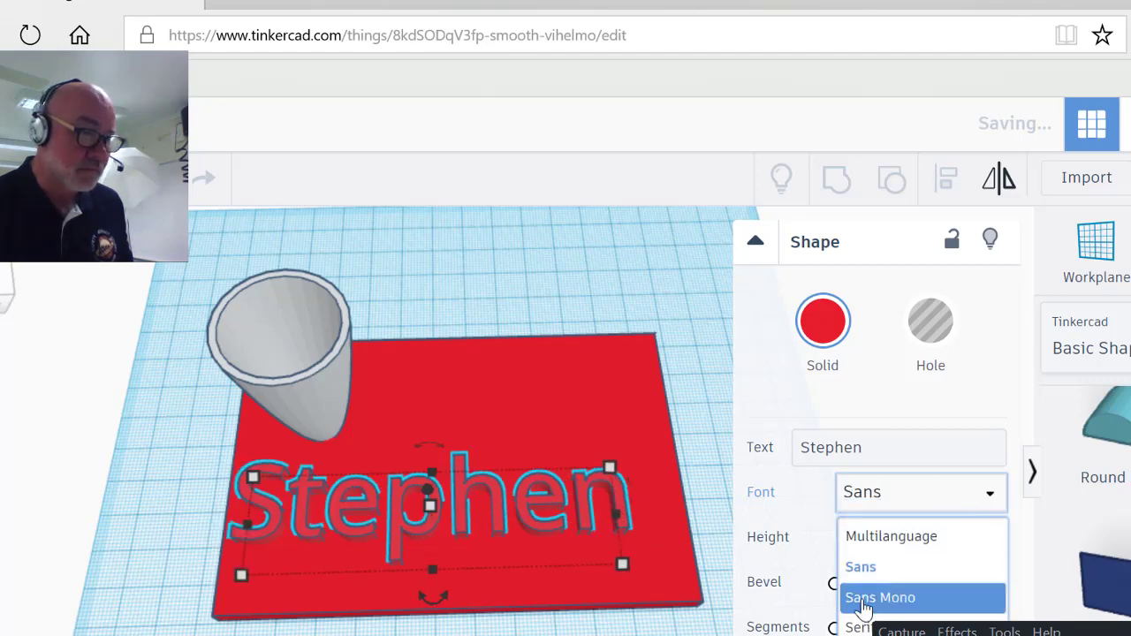
{"action": "left_click", "coordinate": [855, 628]}
{"action": "left_click", "coordinate": [884, 495]}
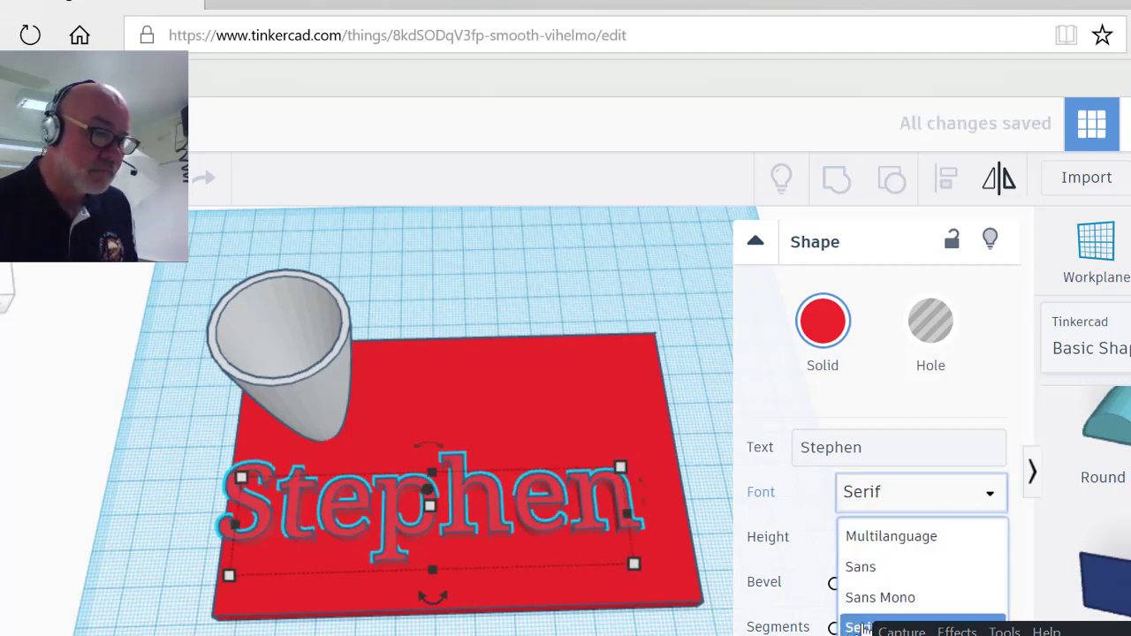
{"action": "left_click", "coordinate": [886, 500]}
Step: Stretch the Stephen text wider across the base and add a yellow star
{"action": "left_click_drag", "start_coordinate": [229, 576], "coordinate": [222, 579]}
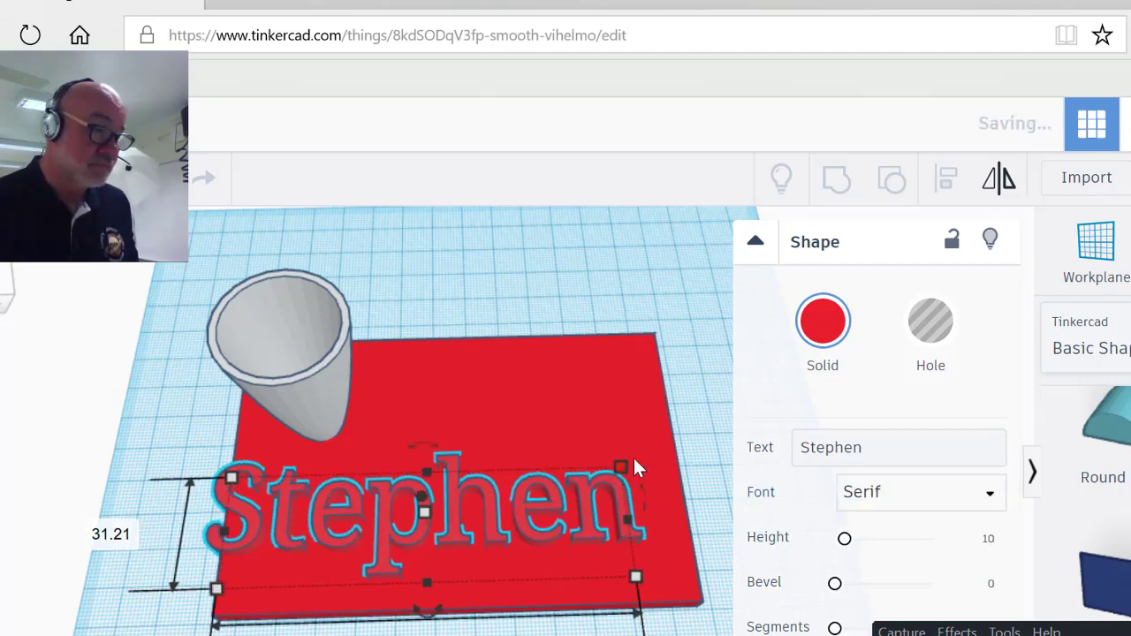
{"action": "left_click_drag", "start_coordinate": [633, 465], "coordinate": [710, 594]}
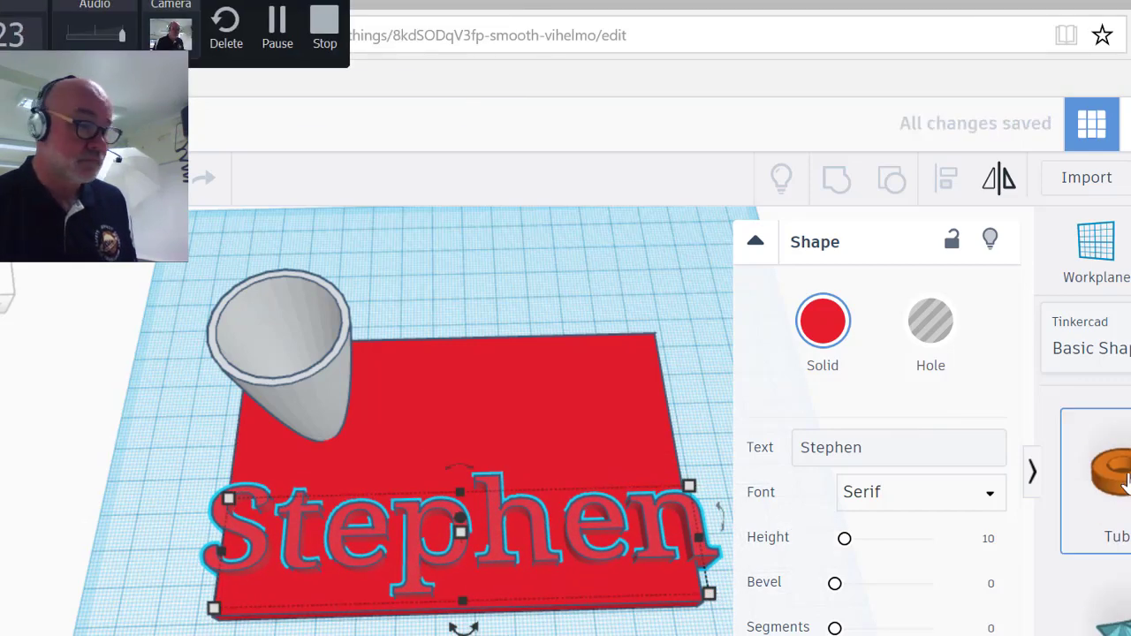
{"action": "left_click_drag", "start_coordinate": [1122, 608], "coordinate": [600, 312]}
Step: Undo the last change and leave the blue star deselected
{"action": "left_click", "coordinate": [638, 426]}
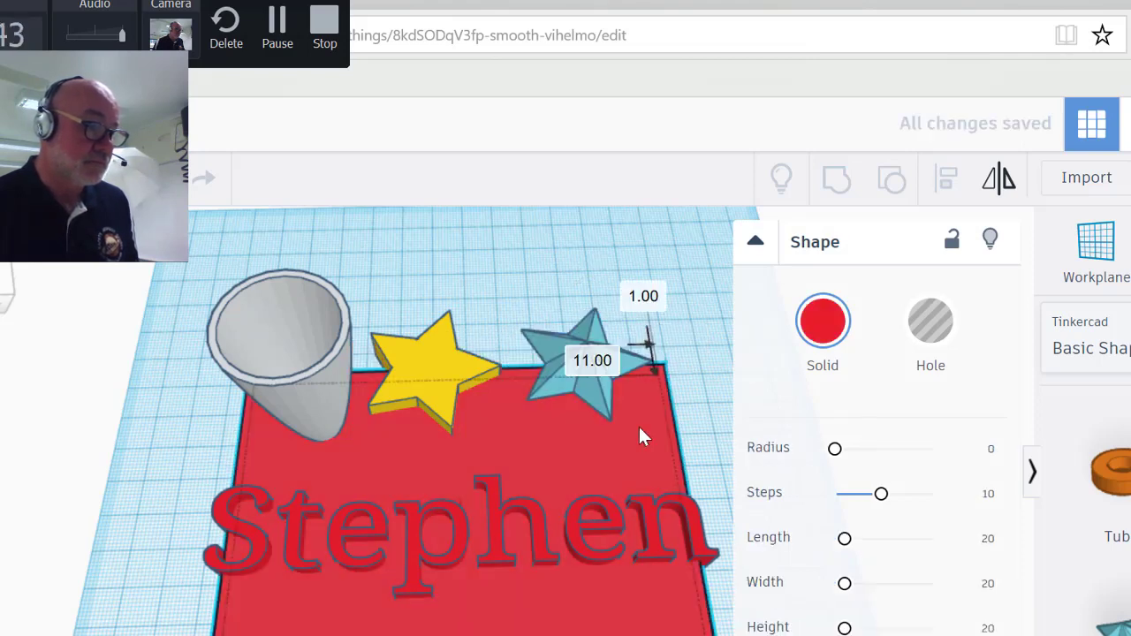
{"action": "key", "text": "ctrl+z"}
{"action": "left_click", "coordinate": [592, 367]}
{"action": "left_click_drag", "start_coordinate": [594, 363], "coordinate": [596, 400]}
{"action": "scroll", "coordinate": [1109, 486], "scroll_direction": "up", "scroll_amount": 5}
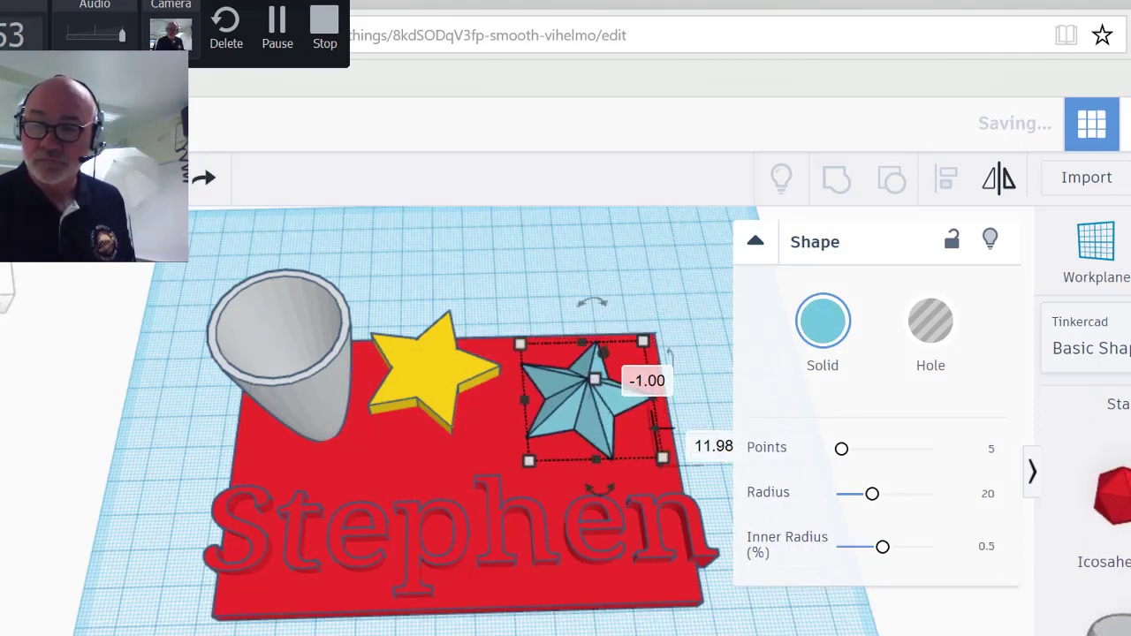
{"action": "key", "text": "Escape"}
Step: Draw a Scribble loop, rotate it to -87.5°, and place it on the red plate
{"action": "left_click_drag", "start_coordinate": [1127, 530], "coordinate": [703, 402]}
{"action": "mouse_move", "coordinate": [765, 346]}
{"action": "left_mouse_down"}
{"action": "mouse_move", "coordinate": [817, 273]}
{"action": "mouse_move", "coordinate": [796, 393]}
{"action": "left_mouse_up"}
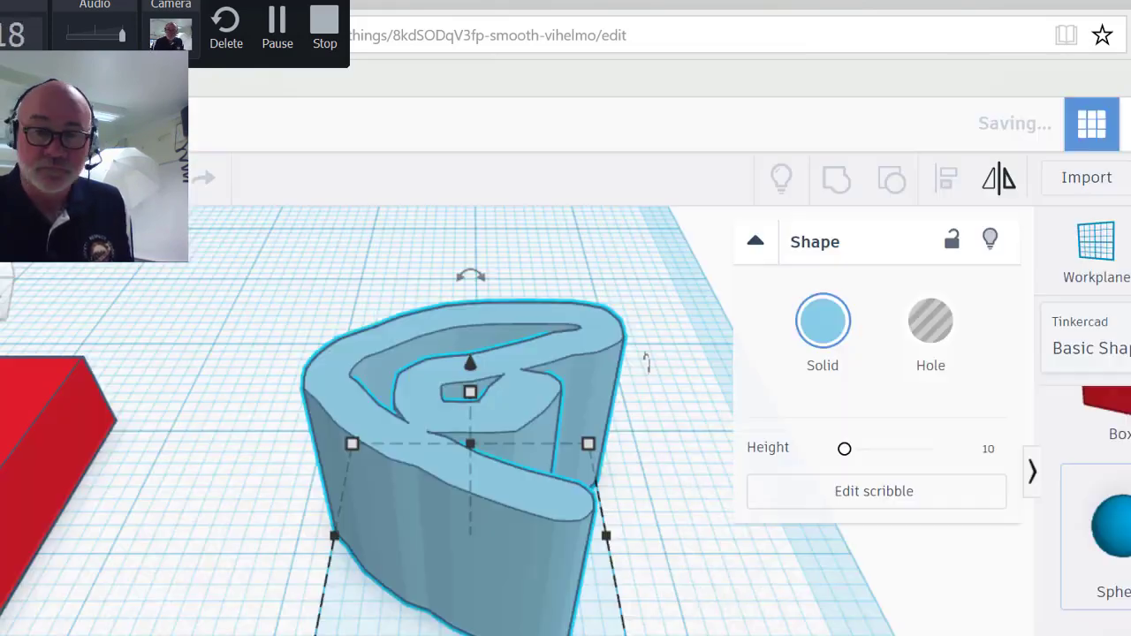
{"action": "scroll", "coordinate": [371, 583], "scroll_direction": "down", "scroll_amount": 5}
{"action": "scroll", "coordinate": [354, 546], "scroll_direction": "up", "scroll_amount": 2}
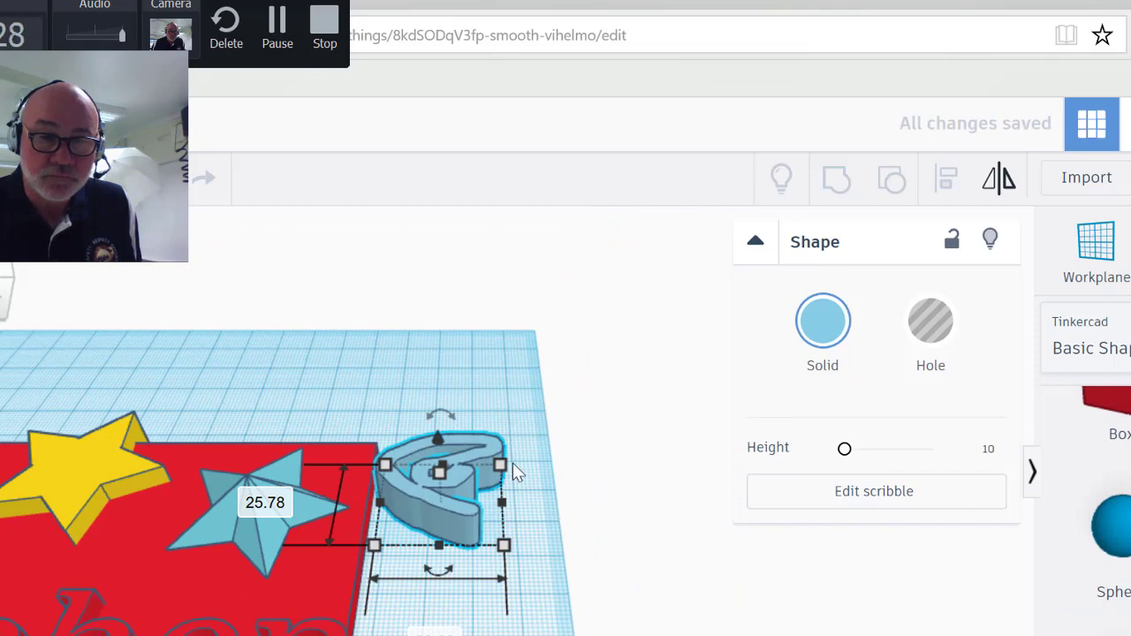
{"action": "left_click_drag", "start_coordinate": [513, 463], "coordinate": [499, 537]}
{"action": "left_click_drag", "start_coordinate": [473, 477], "coordinate": [363, 601]}
Step: Rotate the cone upright and set a sphere into its opening
{"action": "mouse_move", "coordinate": [291, 592]}
{"action": "right_mouse_down"}
{"action": "mouse_move", "coordinate": [240, 589]}
{"action": "mouse_move", "coordinate": [106, 460]}
{"action": "right_mouse_up"}
{"action": "left_click", "coordinate": [85, 442]}
{"action": "left_click_drag", "start_coordinate": [84, 399], "coordinate": [124, 399]}
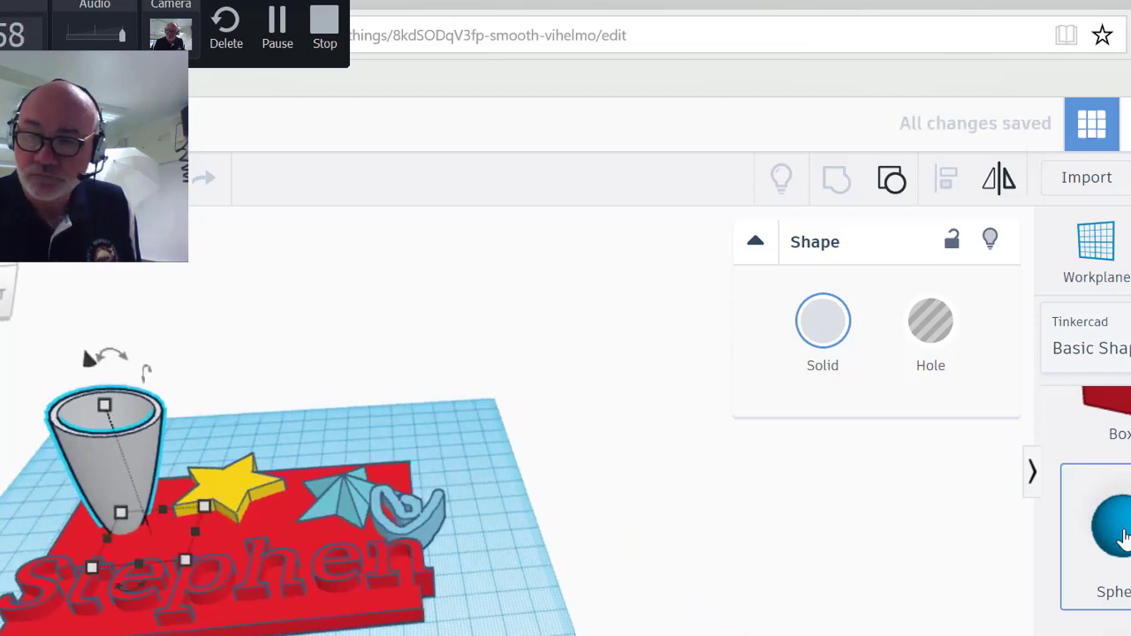
{"action": "left_click_drag", "start_coordinate": [1112, 528], "coordinate": [97, 405]}
{"action": "right_click_drag", "start_coordinate": [203, 379], "coordinate": [270, 493]}
{"action": "left_click", "coordinate": [116, 553], "text": "shift"}
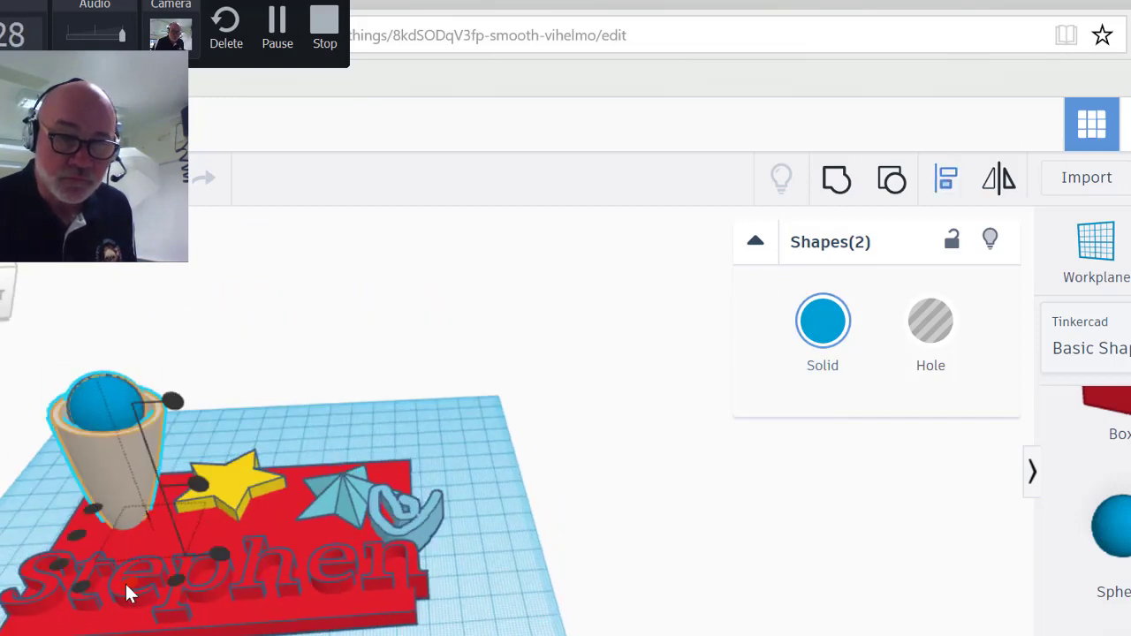
{"action": "left_click", "coordinate": [299, 411]}
{"action": "right_click_drag", "start_coordinate": [299, 412], "coordinate": [309, 530]}
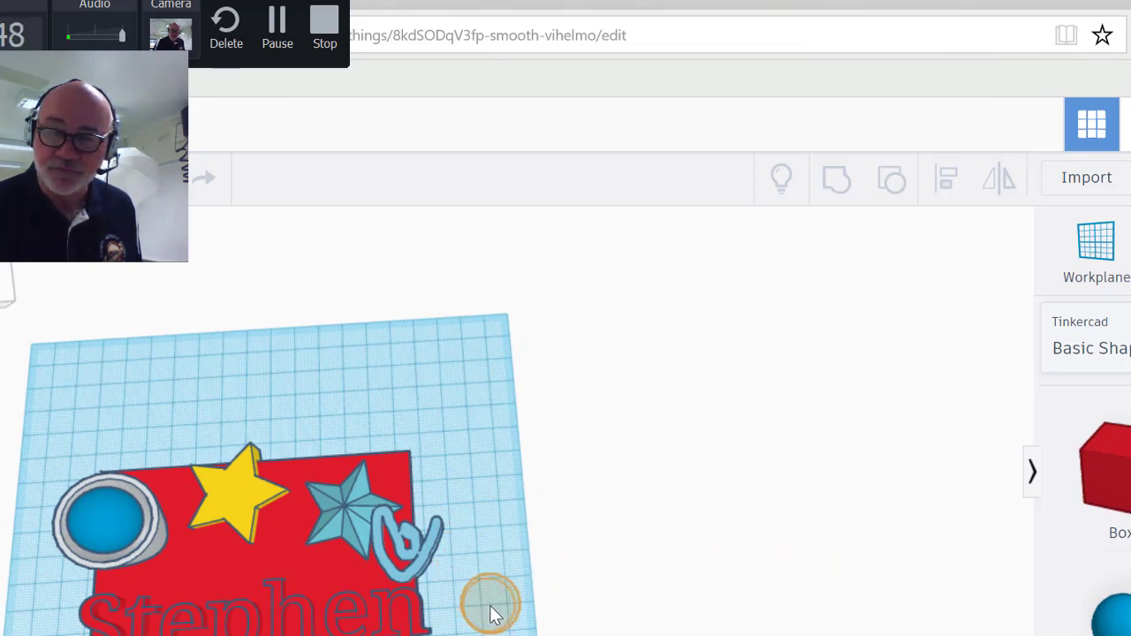
Step: Make the small cylinder a hole and place it on the red plate beside the cup
{"action": "left_click", "coordinate": [493, 609]}
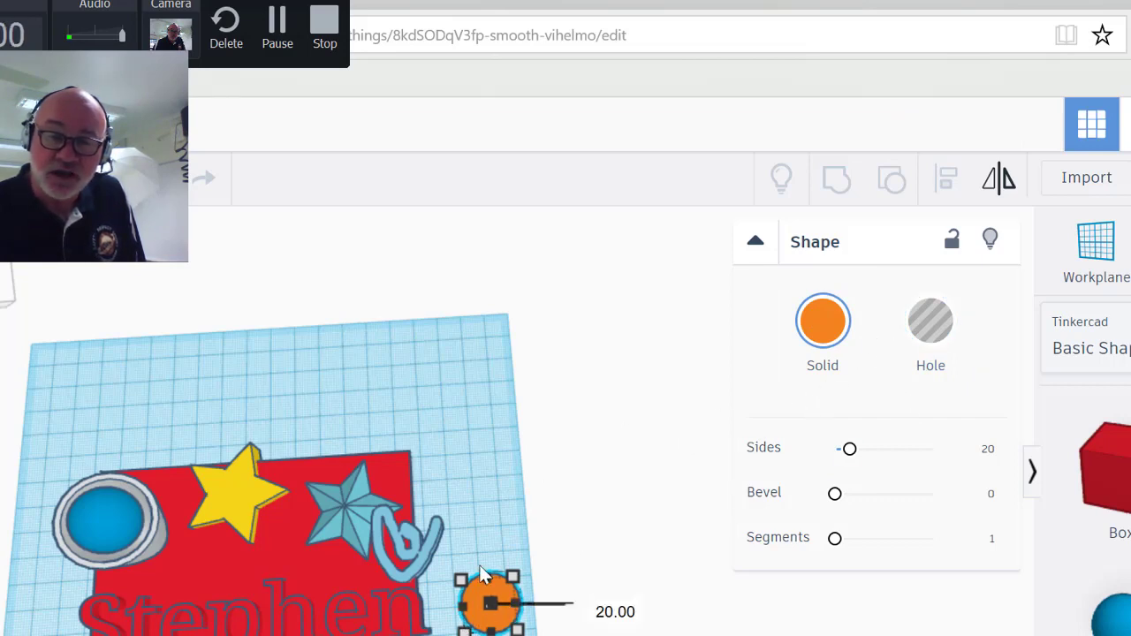
{"action": "left_click", "coordinate": [936, 334]}
{"action": "left_click_drag", "start_coordinate": [487, 603], "coordinate": [190, 570]}
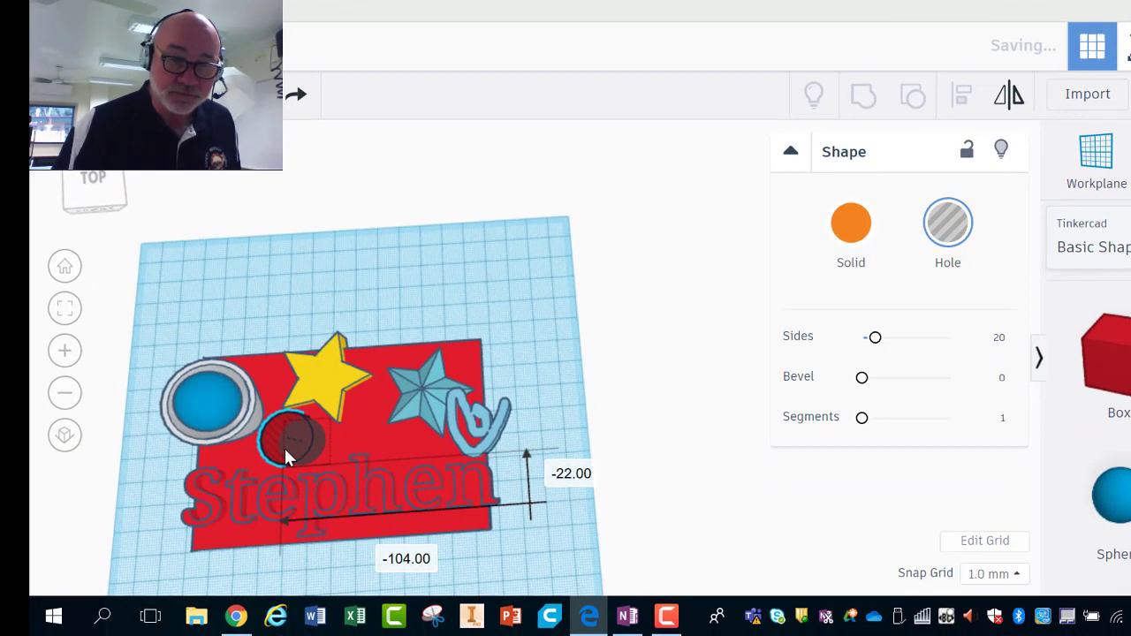
{"action": "left_click_drag", "start_coordinate": [285, 453], "coordinate": [289, 458]}
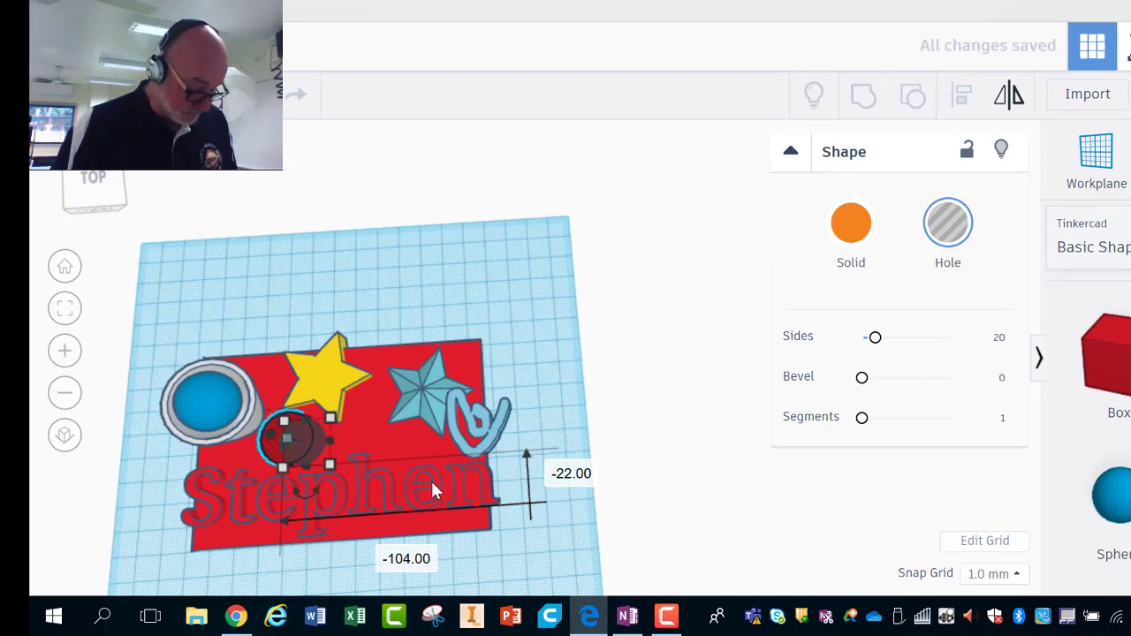
Step: Group the Stephen text, red plate and cylinder hole together
{"action": "left_click", "coordinate": [369, 446]}
{"action": "left_click", "coordinate": [368, 444], "text": "shift"}
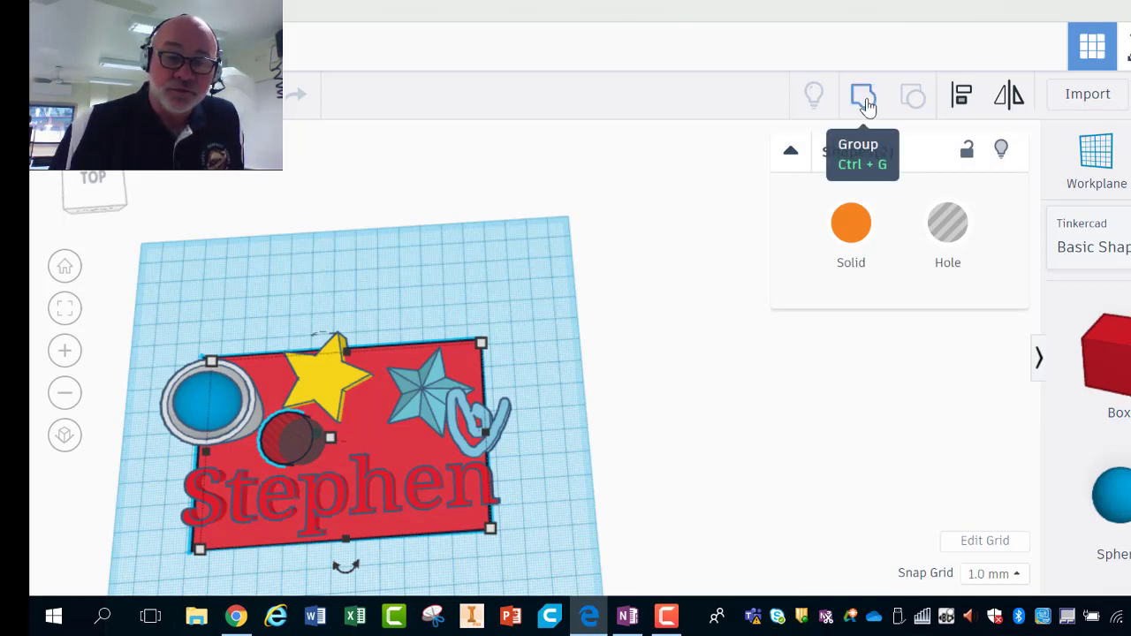
{"action": "left_click", "coordinate": [865, 99]}
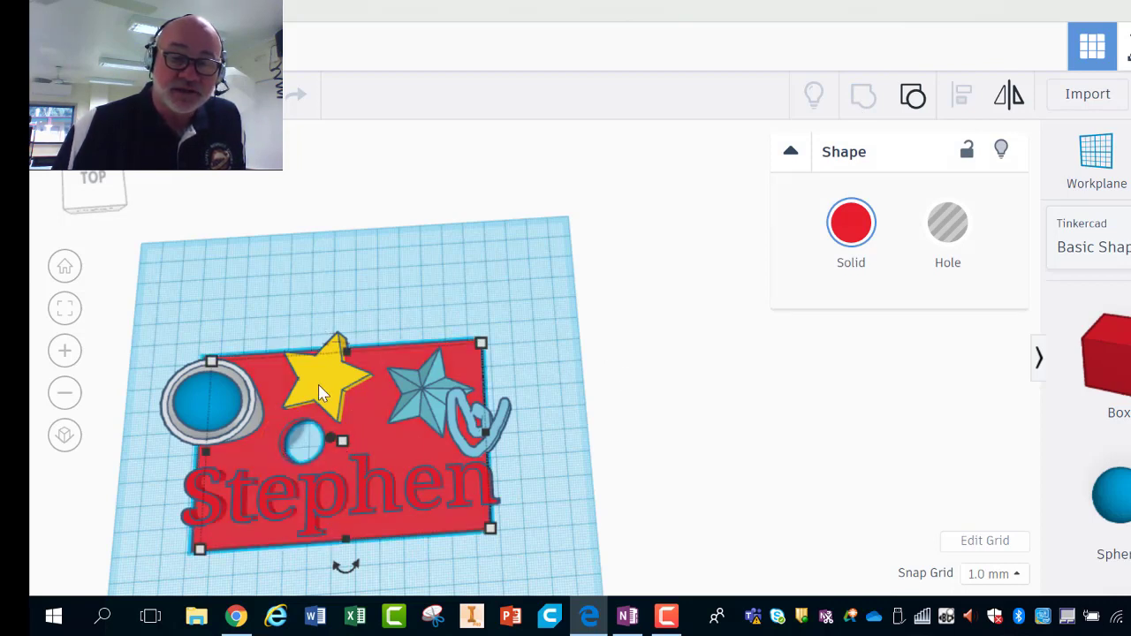
Step: Move the yellow star off the plate and make a copy, shrunk to about 34 by 32, a hole
{"action": "left_click_drag", "start_coordinate": [319, 389], "coordinate": [365, 295]}
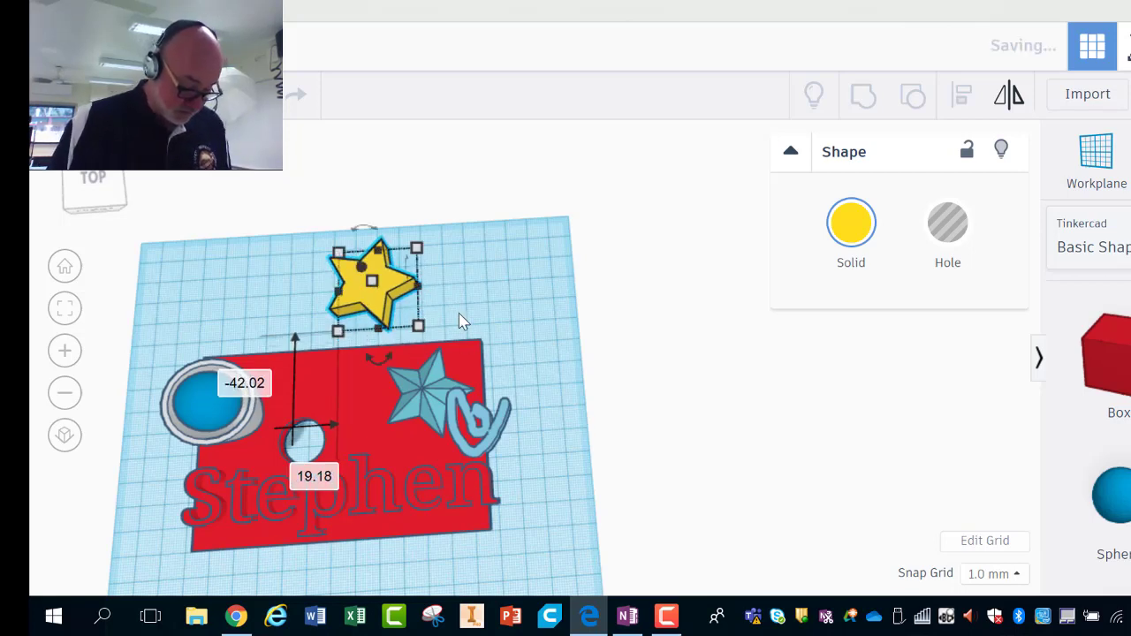
{"action": "key", "text": "ctrl+c"}
{"action": "key", "text": "ctrl+v"}
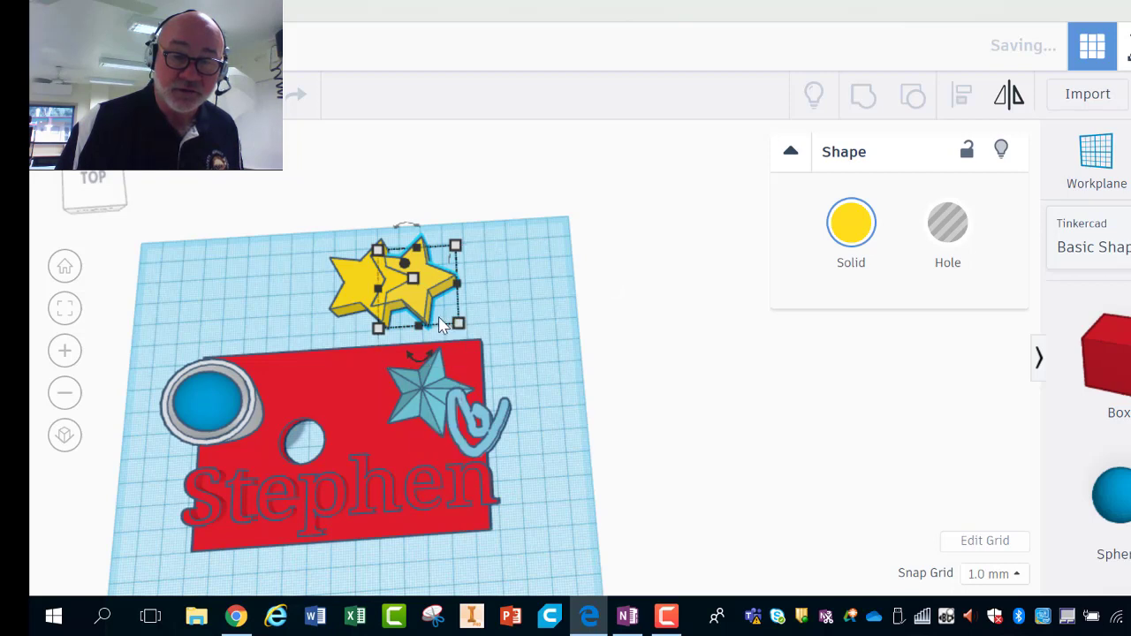
{"action": "mouse_move", "coordinate": [458, 325]}
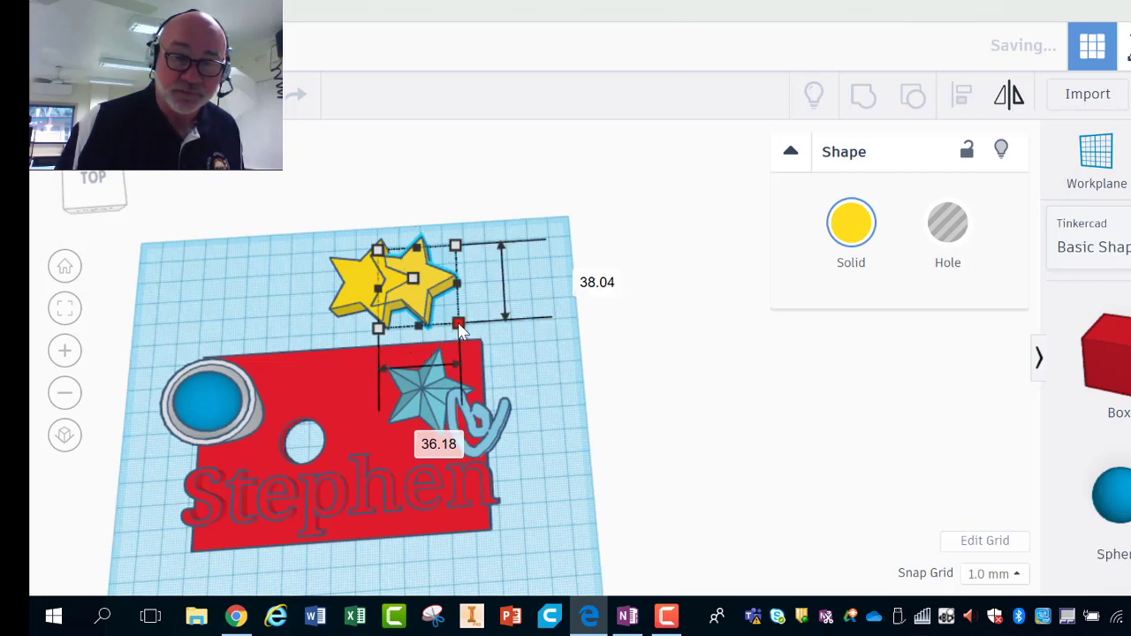
{"action": "left_click_drag", "start_coordinate": [457, 325], "coordinate": [448, 323]}
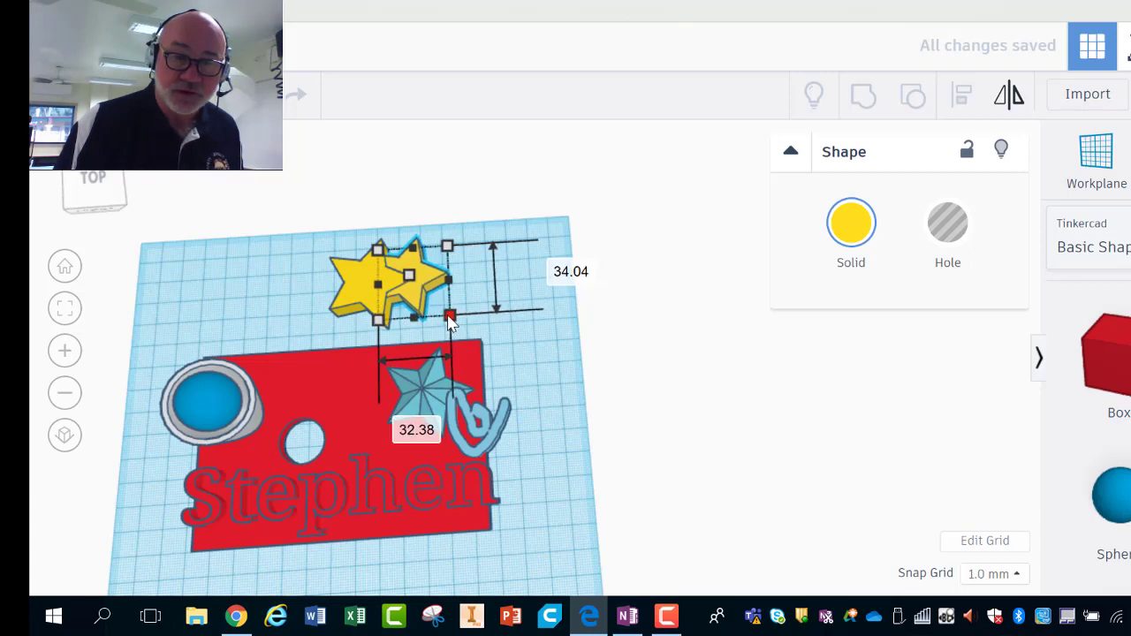
{"action": "left_click", "coordinate": [947, 231]}
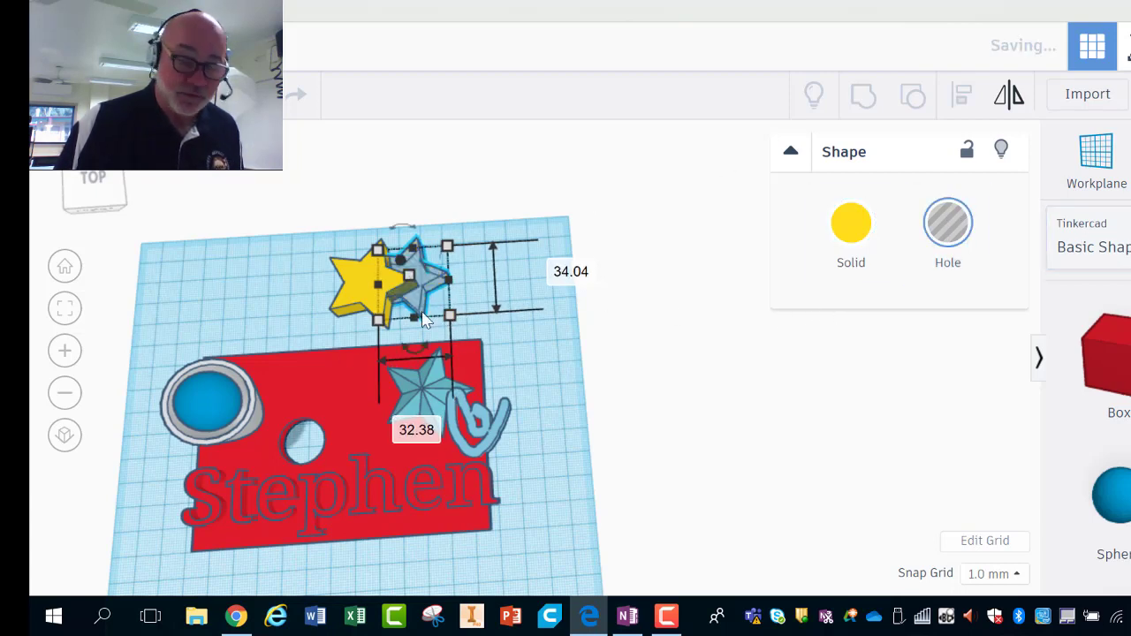
Step: Align the star hole centred on the yellow star along all three axes
{"action": "left_click", "coordinate": [353, 291], "text": "shift"}
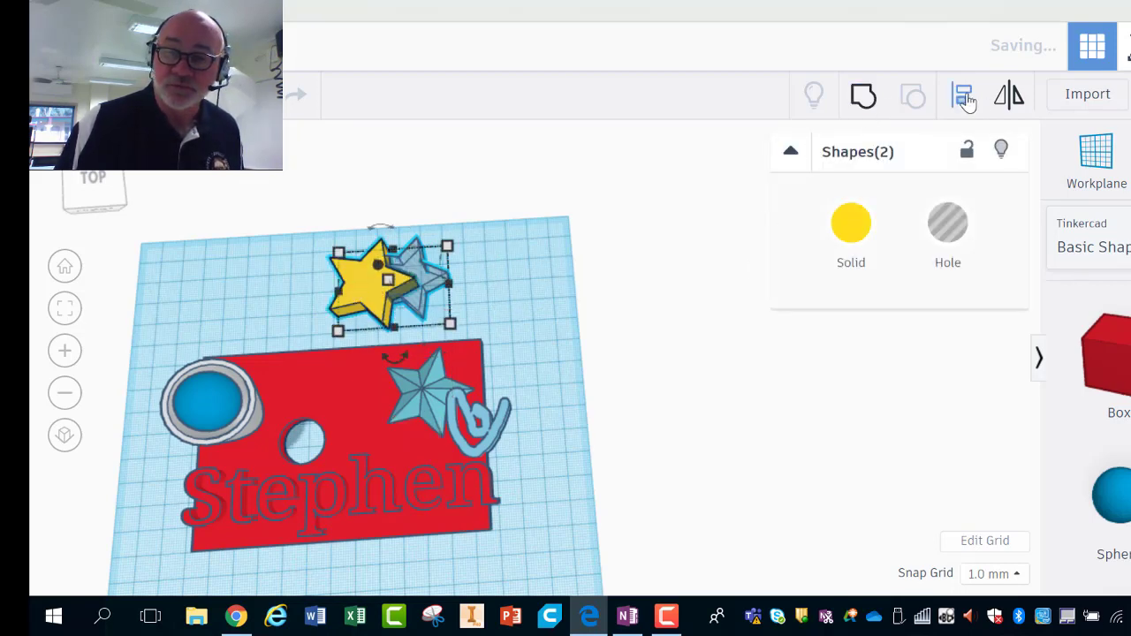
{"action": "left_click", "coordinate": [965, 97]}
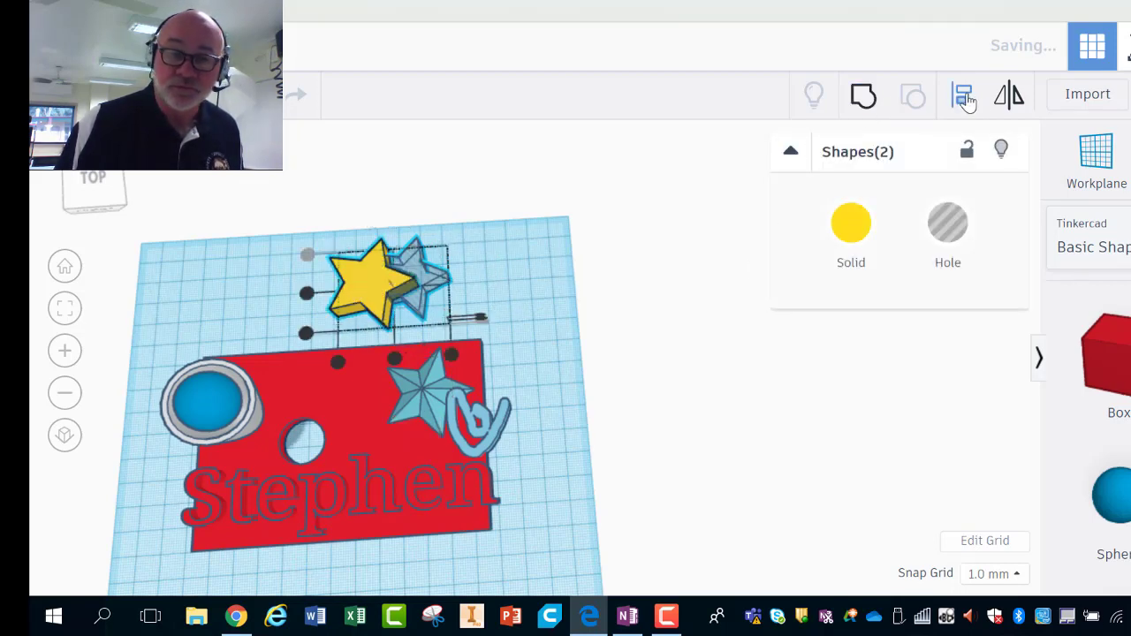
{"action": "left_click", "coordinate": [395, 366]}
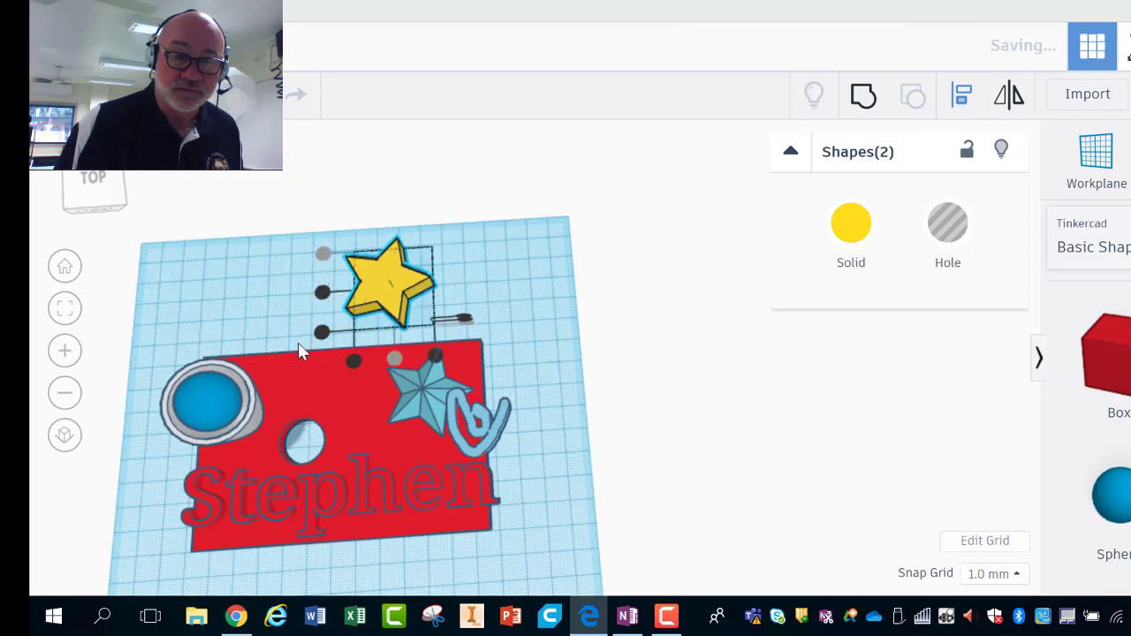
{"action": "left_click", "coordinate": [323, 295]}
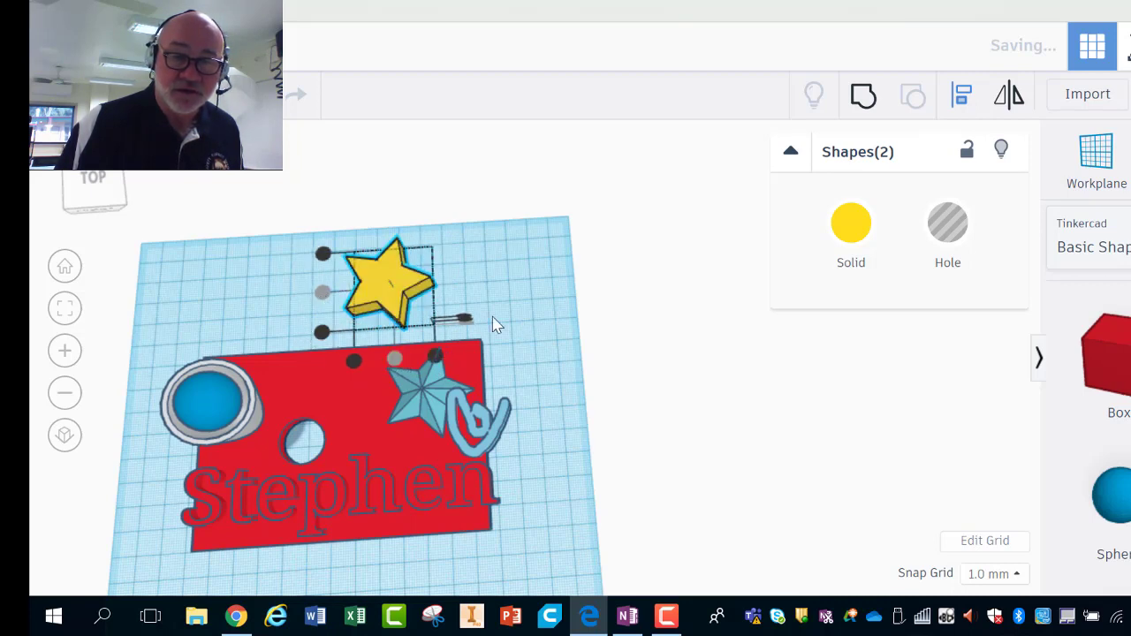
{"action": "right_click_drag", "start_coordinate": [517, 332], "coordinate": [525, 248]}
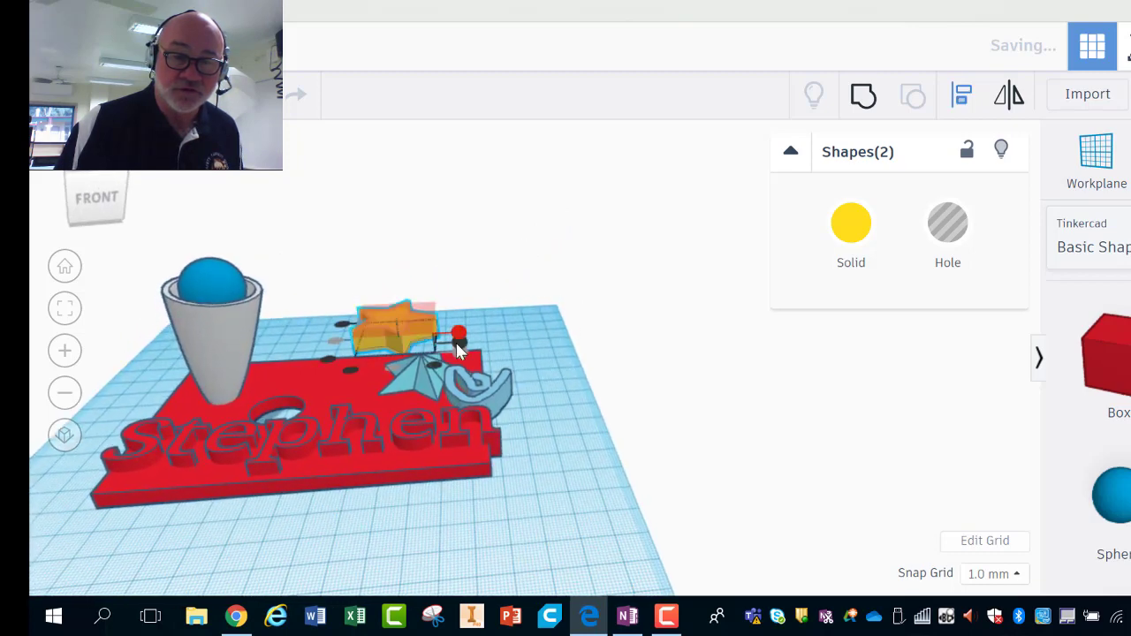
{"action": "left_click", "coordinate": [457, 336]}
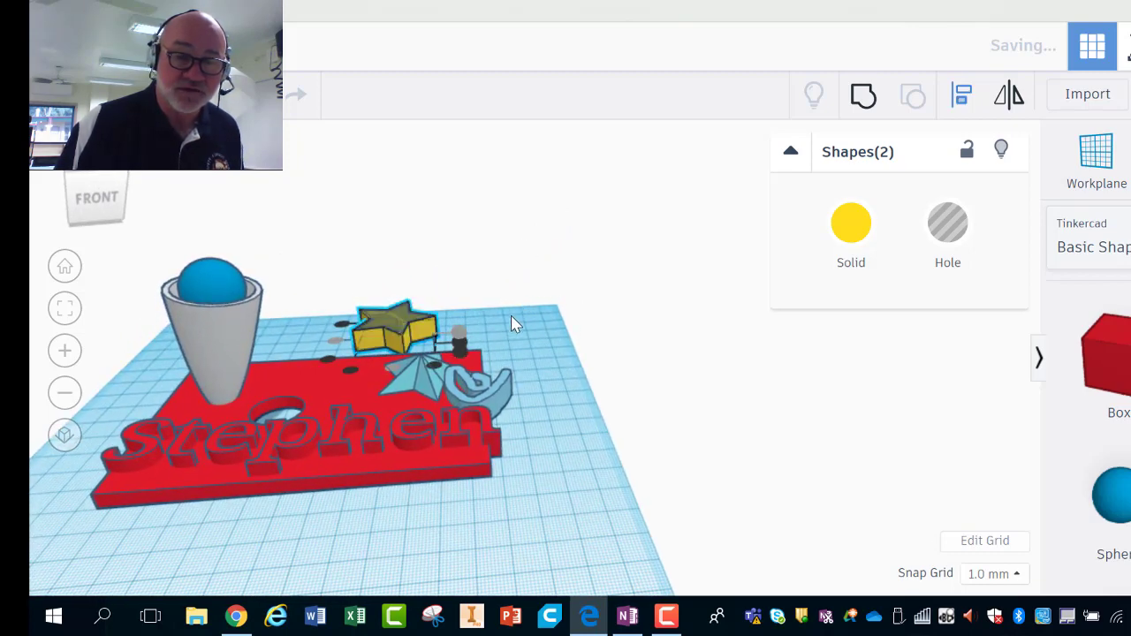
Step: Group the yellow star with its star hole and set the outline back on the plate
{"action": "left_click", "coordinate": [863, 96]}
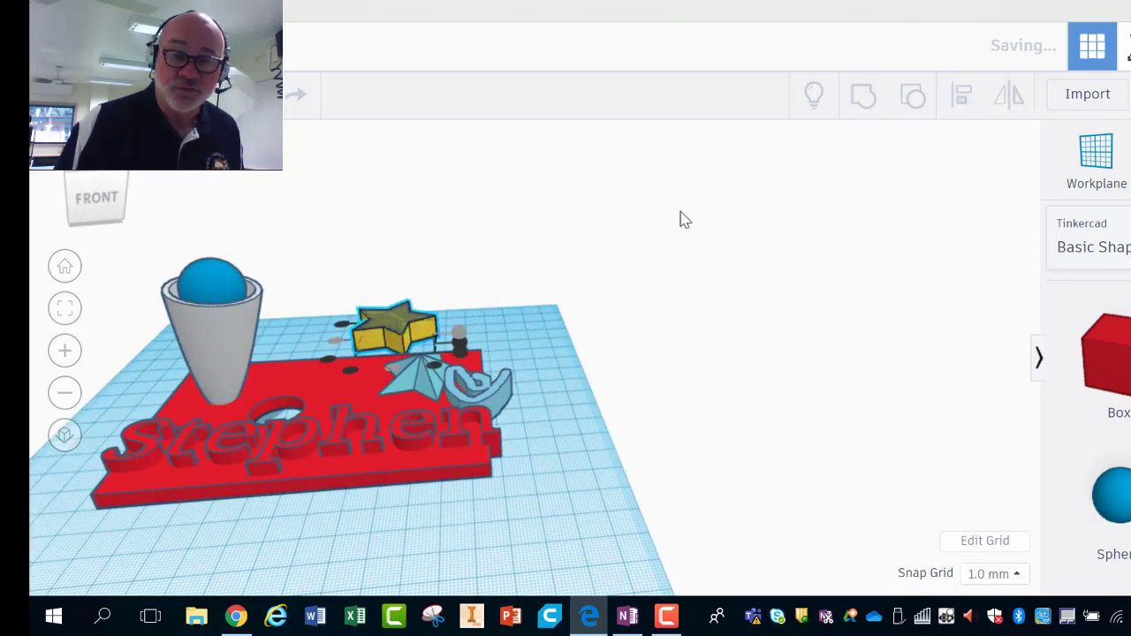
{"action": "right_click_drag", "start_coordinate": [521, 325], "coordinate": [521, 418]}
{"action": "right_click_drag", "start_coordinate": [536, 424], "coordinate": [532, 489]}
{"action": "left_click_drag", "start_coordinate": [409, 296], "coordinate": [369, 400]}
{"action": "left_click", "coordinate": [543, 386]}
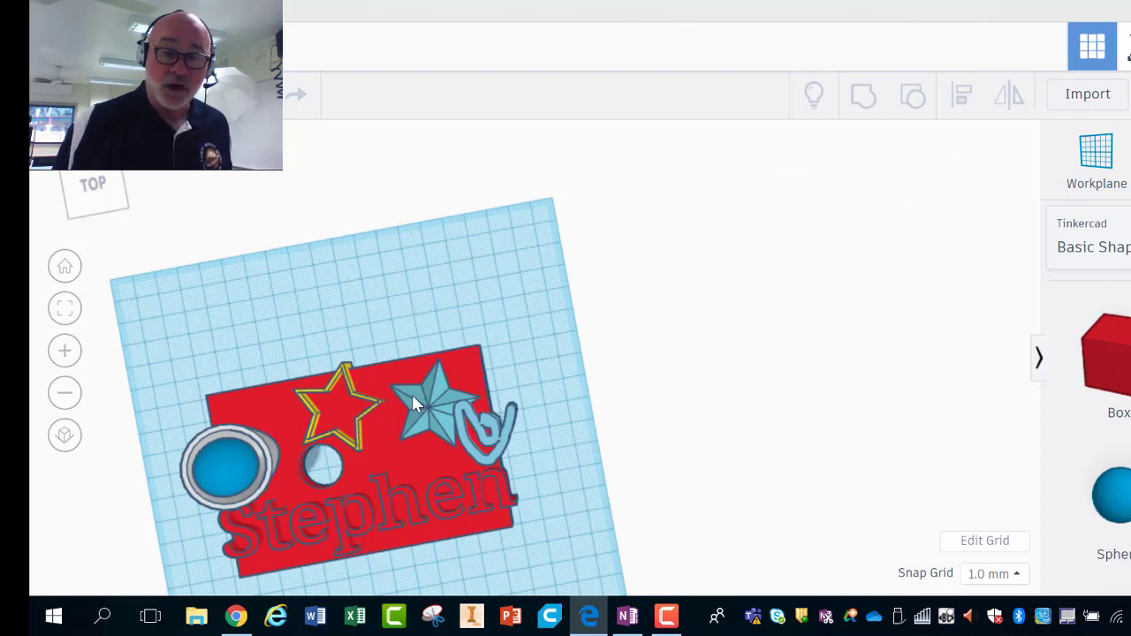
{"action": "key", "text": "ctrl+a"}
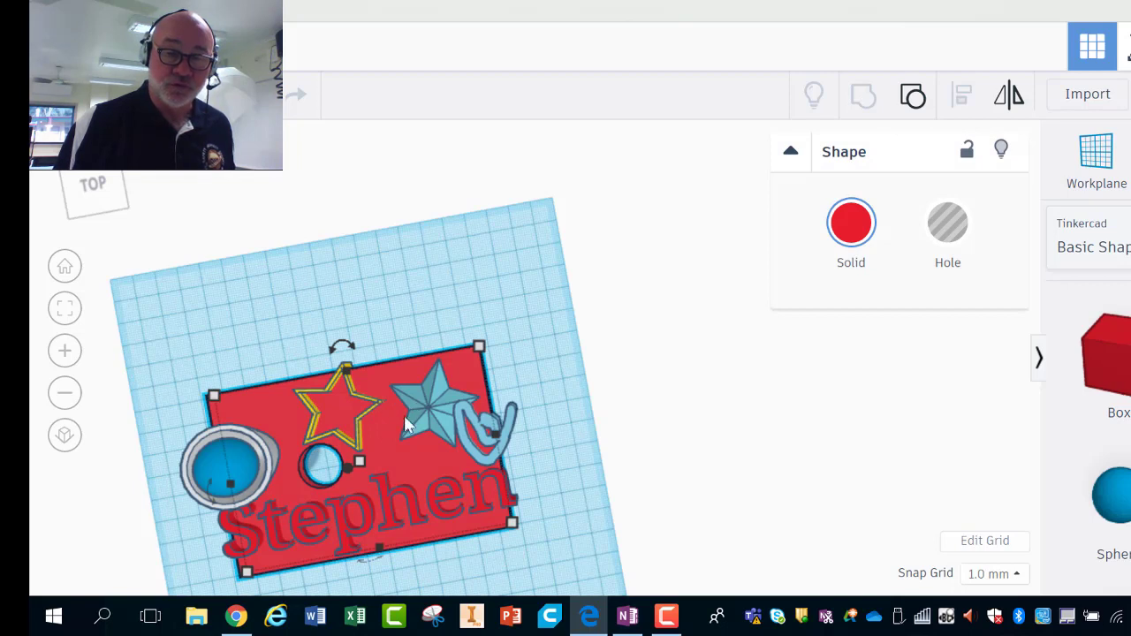
{"action": "left_click", "coordinate": [188, 471], "text": "shift"}
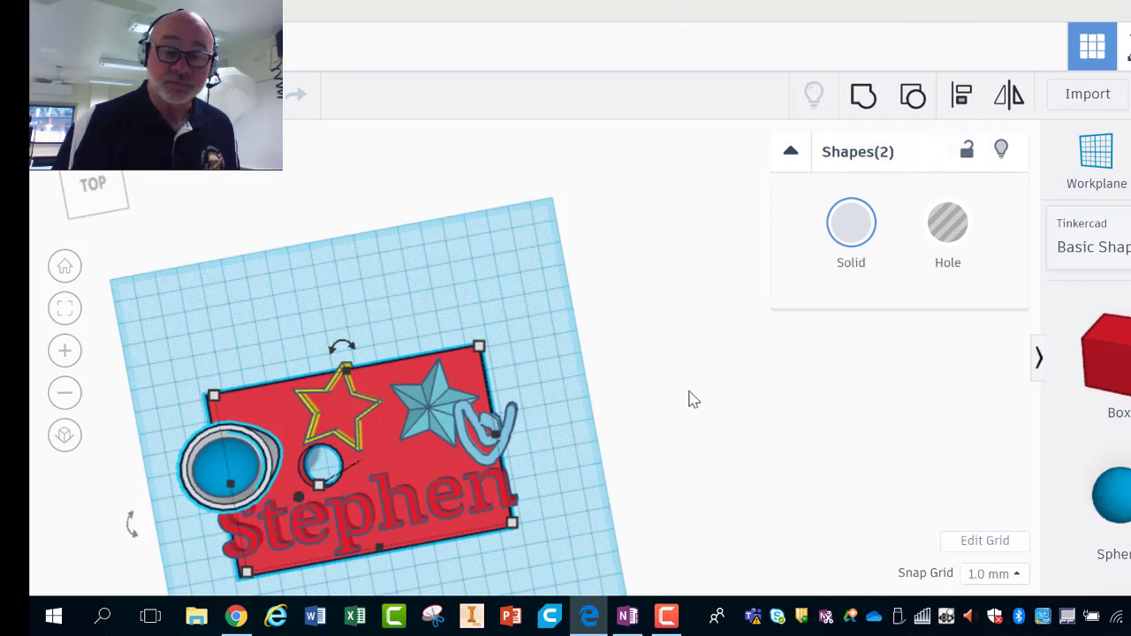
{"action": "mouse_move", "coordinate": [689, 398]}
{"action": "right_mouse_down"}
{"action": "mouse_move", "coordinate": [702, 308]}
{"action": "mouse_move", "coordinate": [677, 404]}
{"action": "right_mouse_up"}
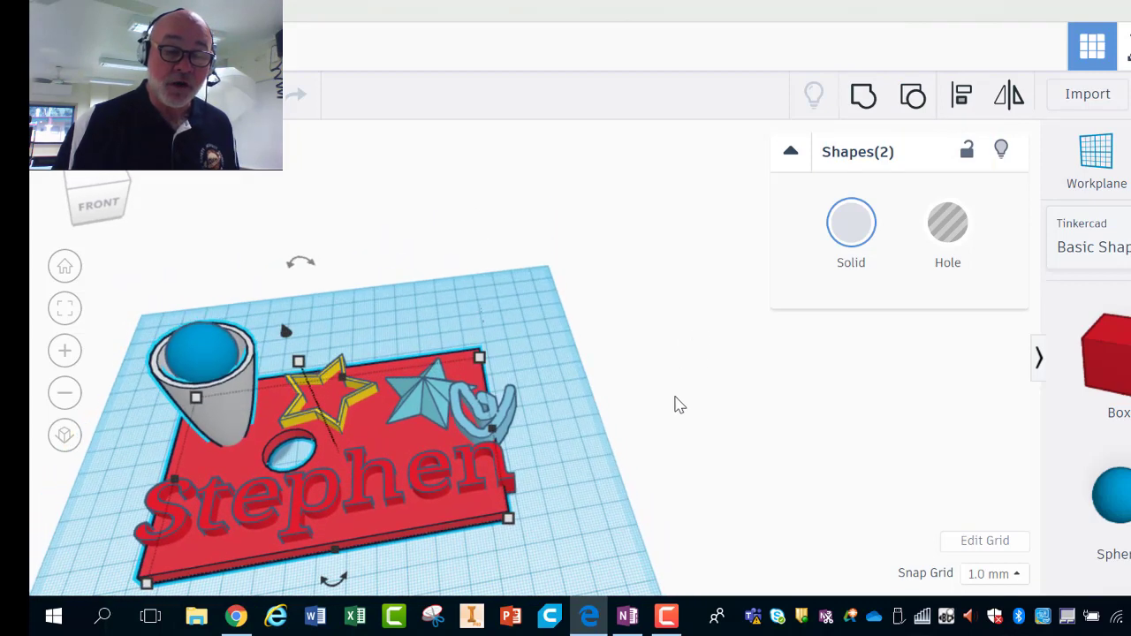